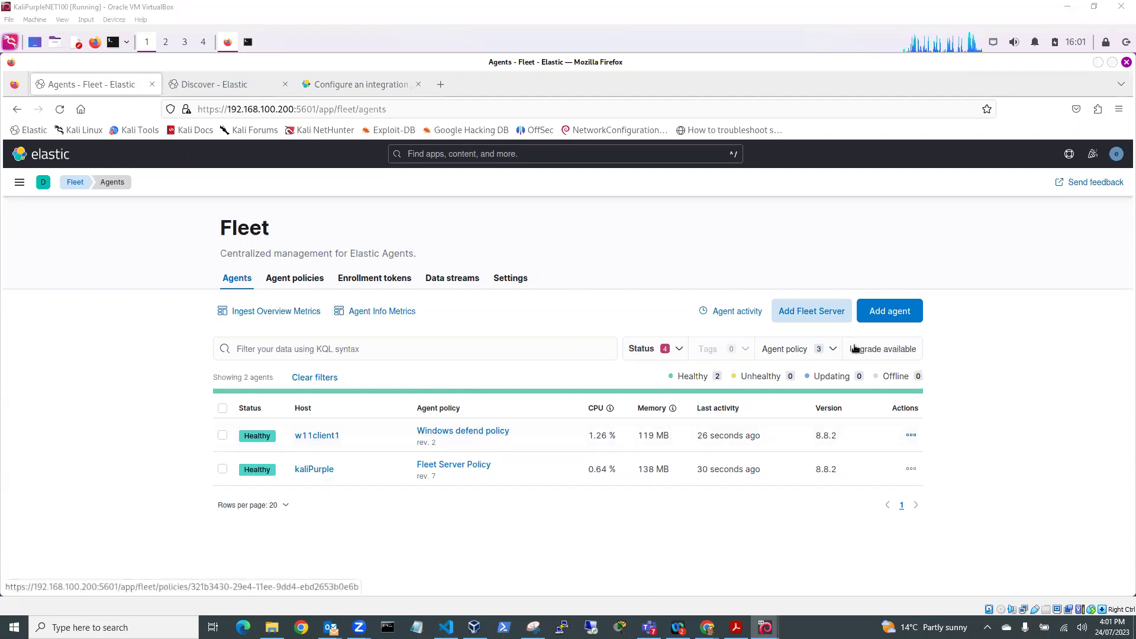
Start a new Fleet agent on the Windows defend policy and scroll to its install commands.
left_click(890, 314)
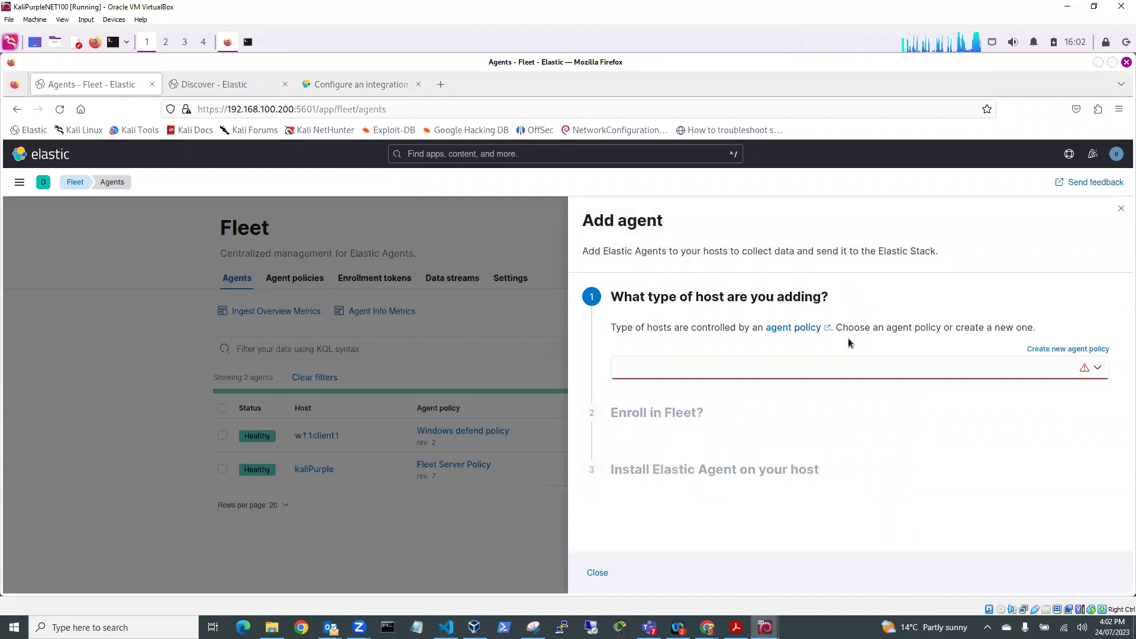
left_click(1095, 368)
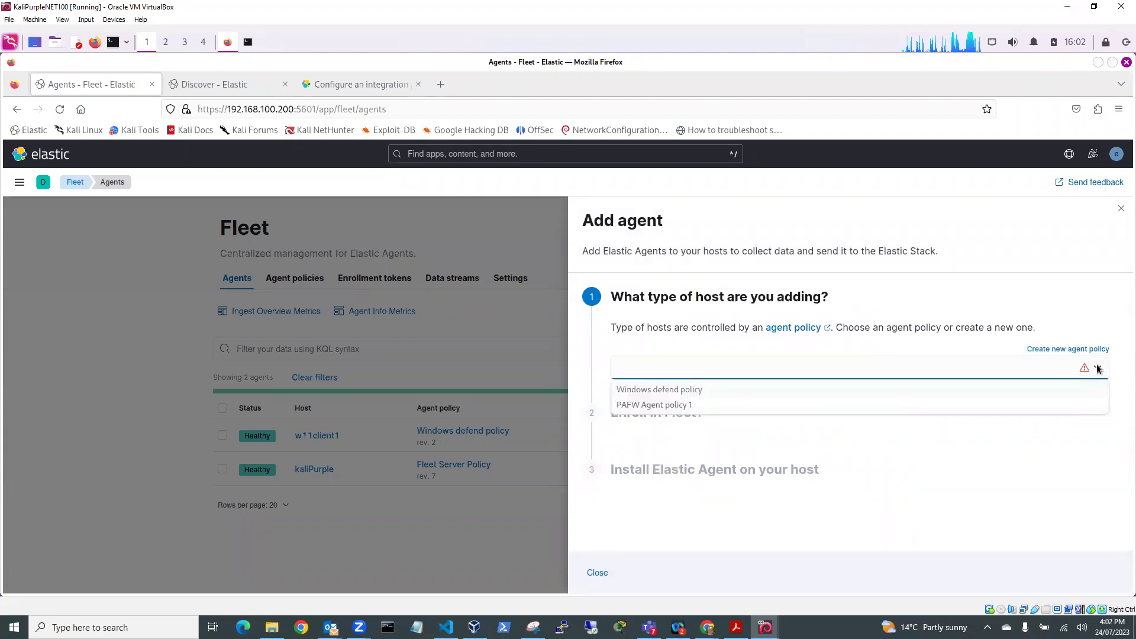
left_click(688, 390)
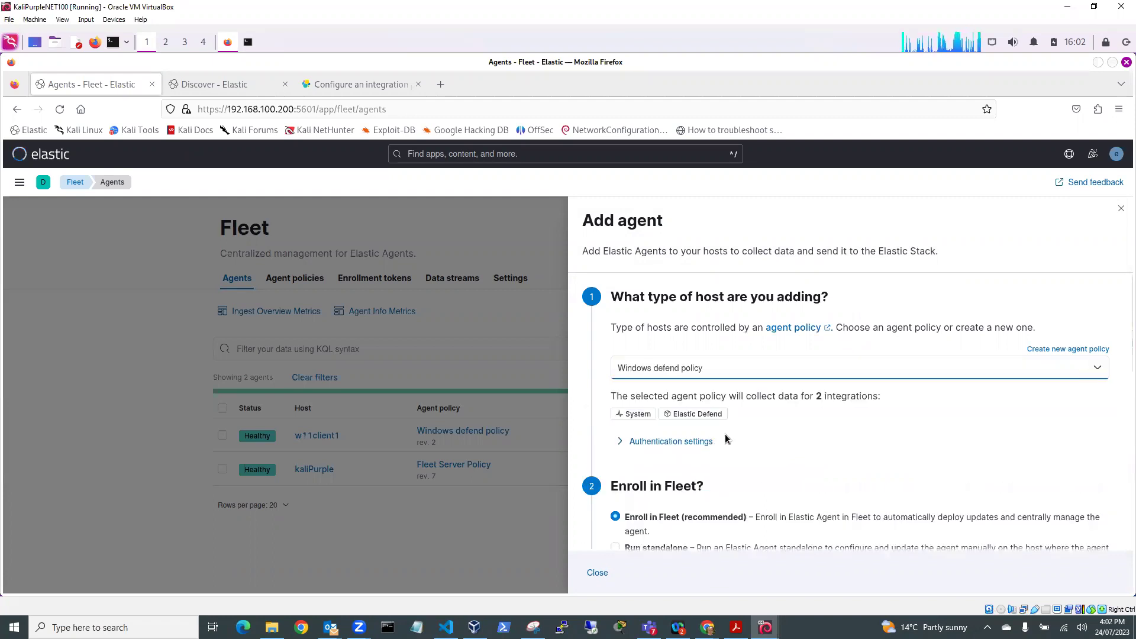
scroll(726, 438, "down", 4)
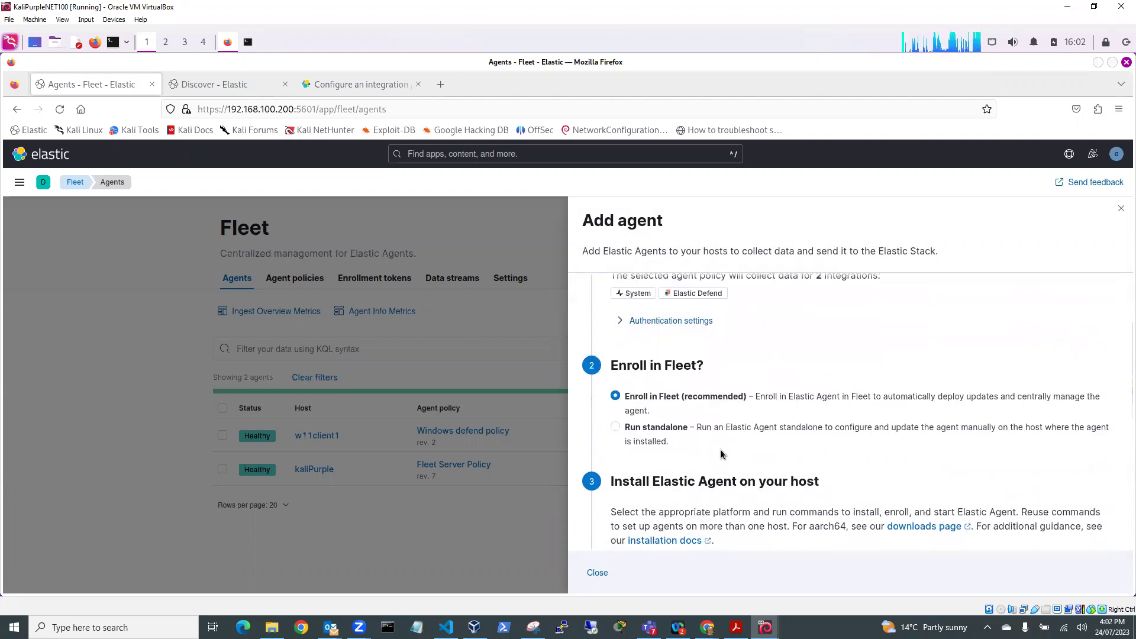
scroll(722, 454, "down", 3)
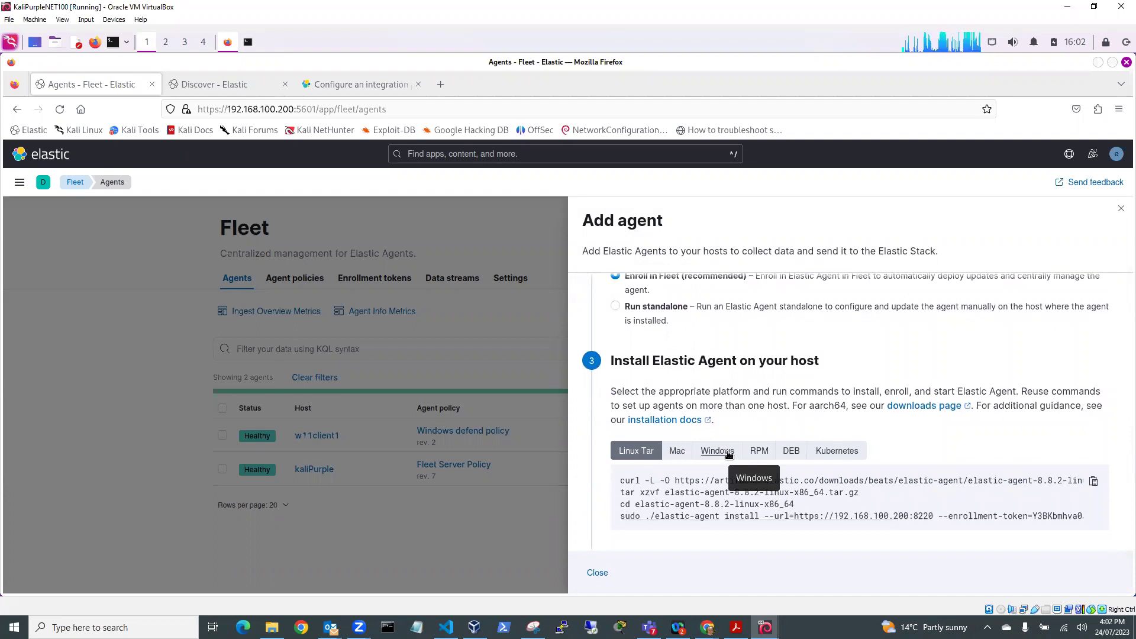
Copy the Windows PowerShell install commands for the Windows defend policy agent.
left_click(728, 452)
scroll(734, 454, "down", 2)
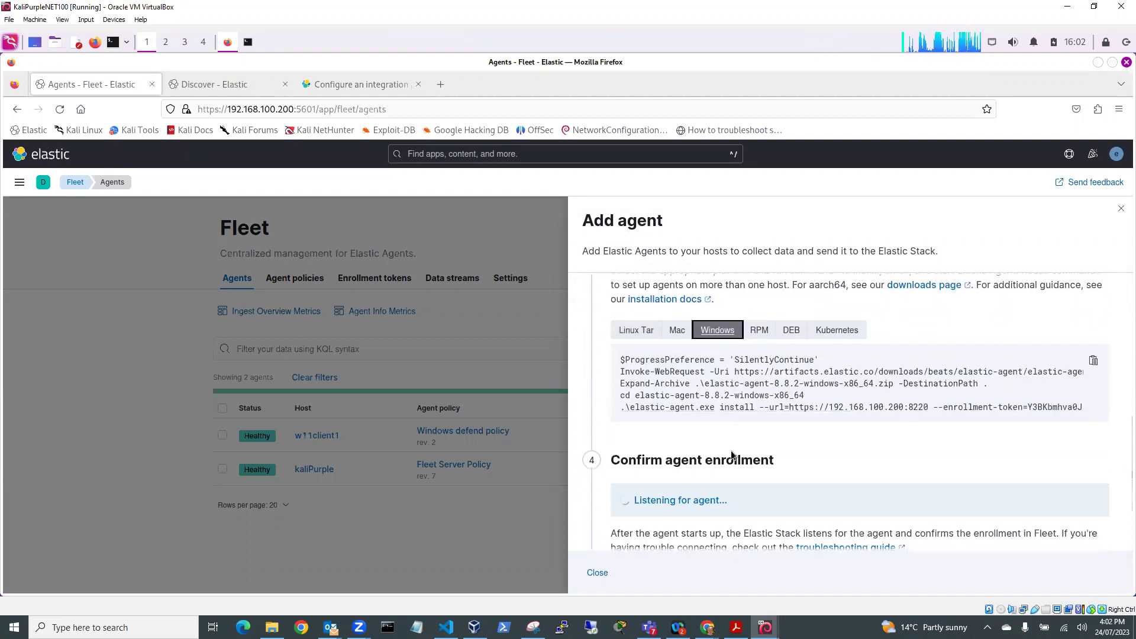
left_click_drag(622, 408, 851, 408)
left_click(1057, 405)
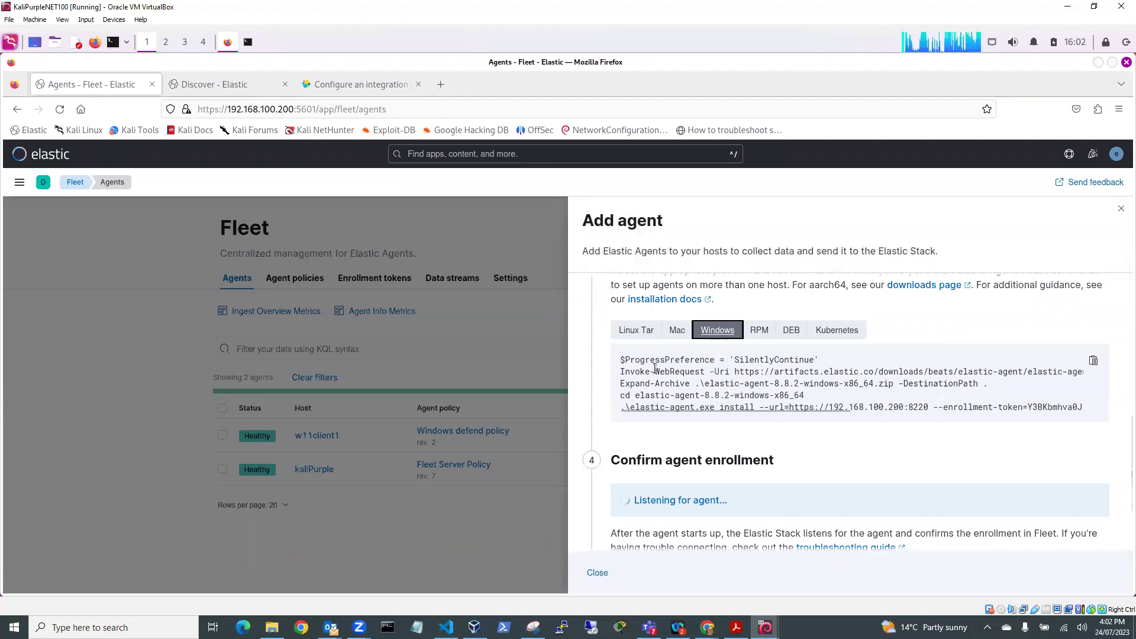
left_click(1092, 362)
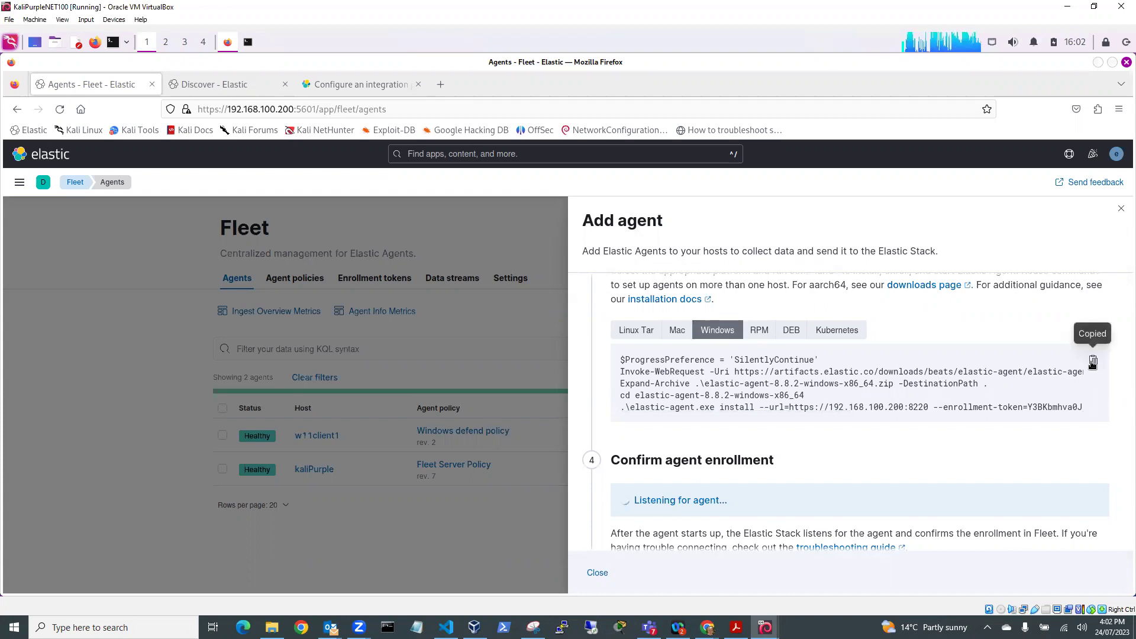
On the Windows Server VM, launch Windows PowerShell as administrator.
mouse_move(765, 627)
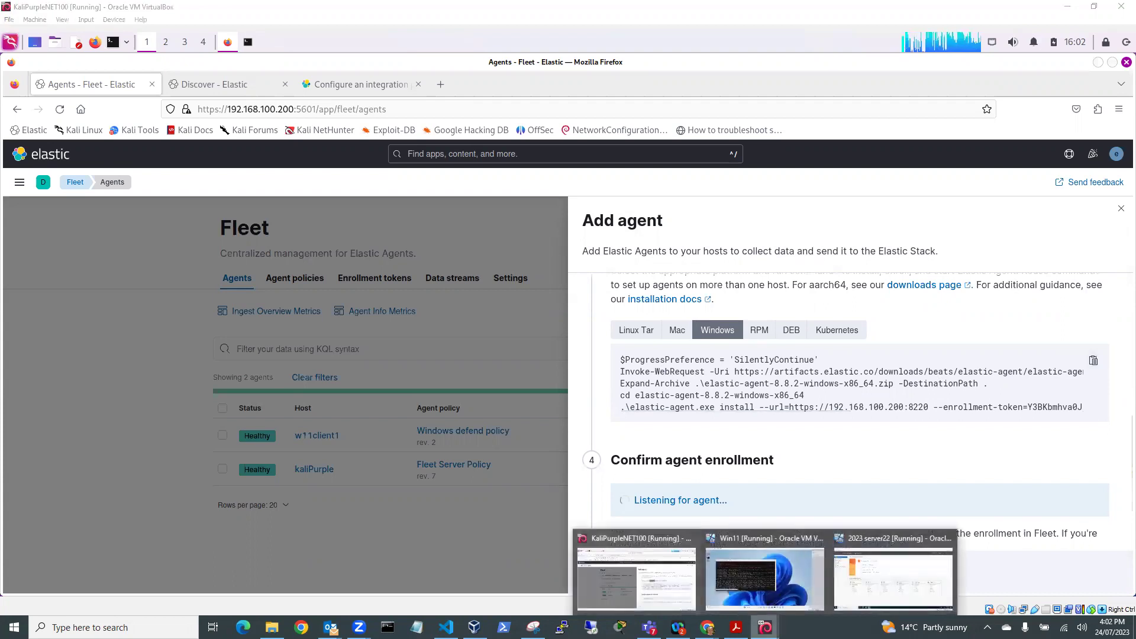
left_click(898, 566)
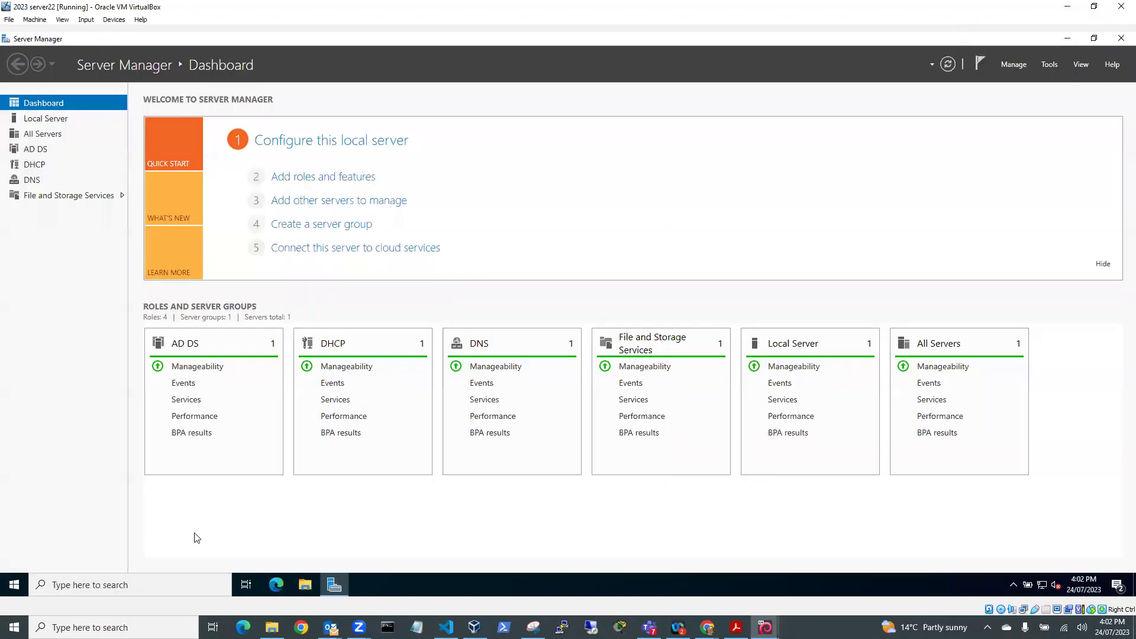
left_click(60, 587)
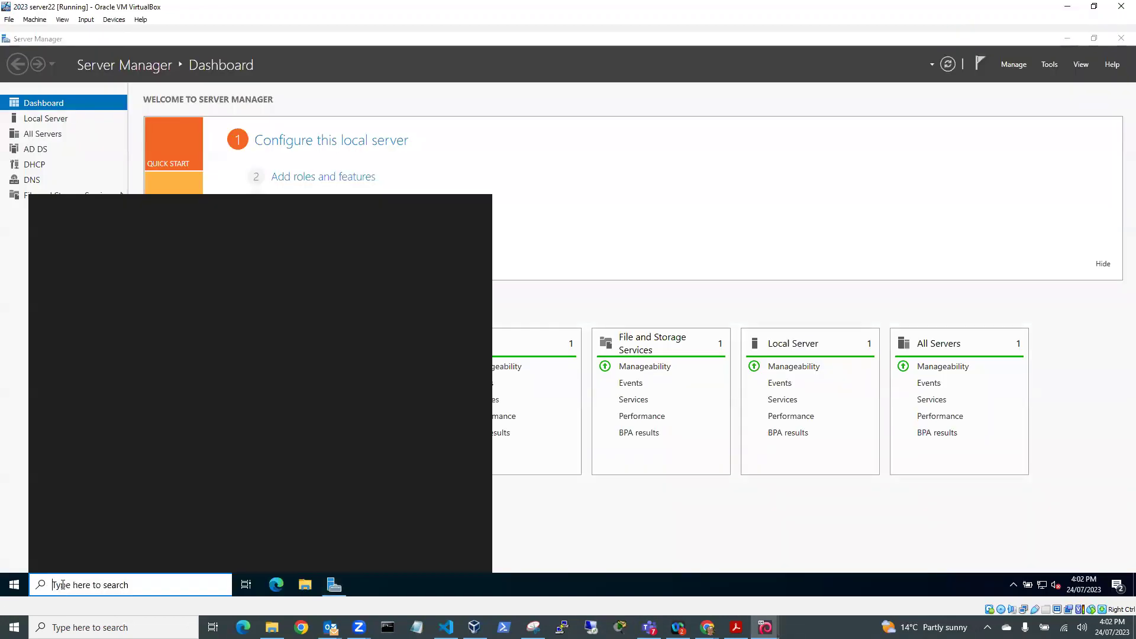
type("pow")
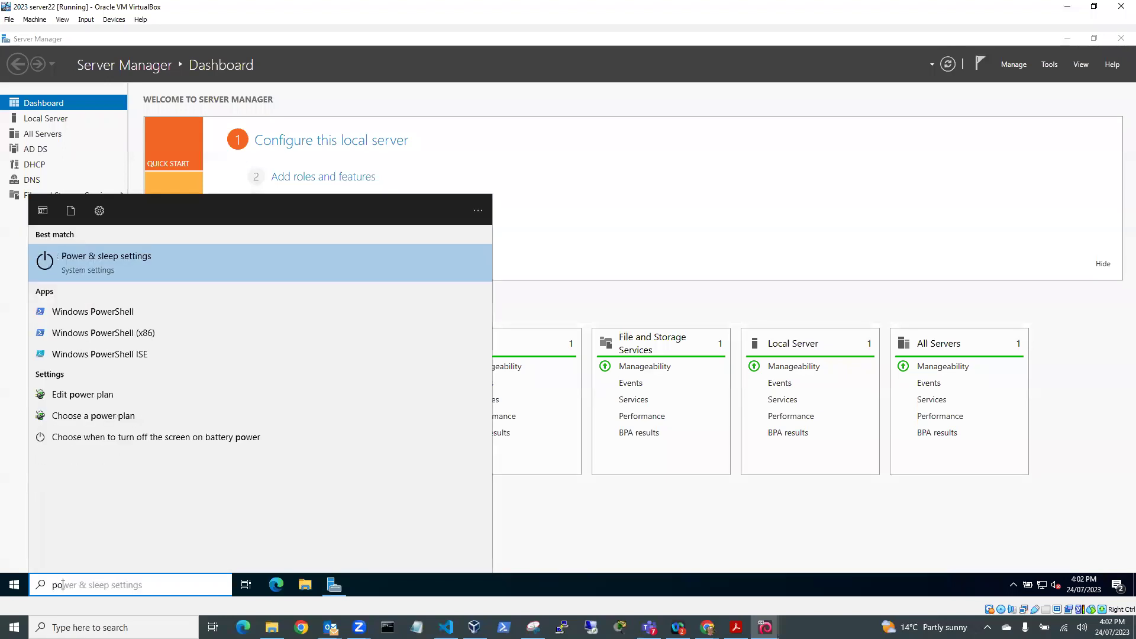
right_click(100, 313)
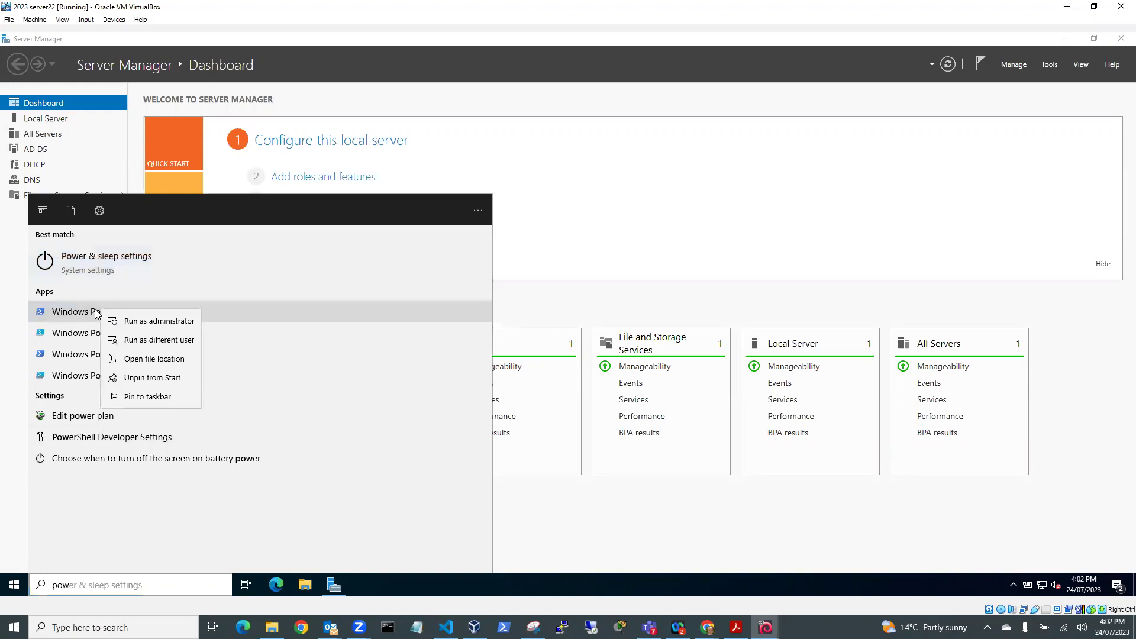
left_click(144, 324)
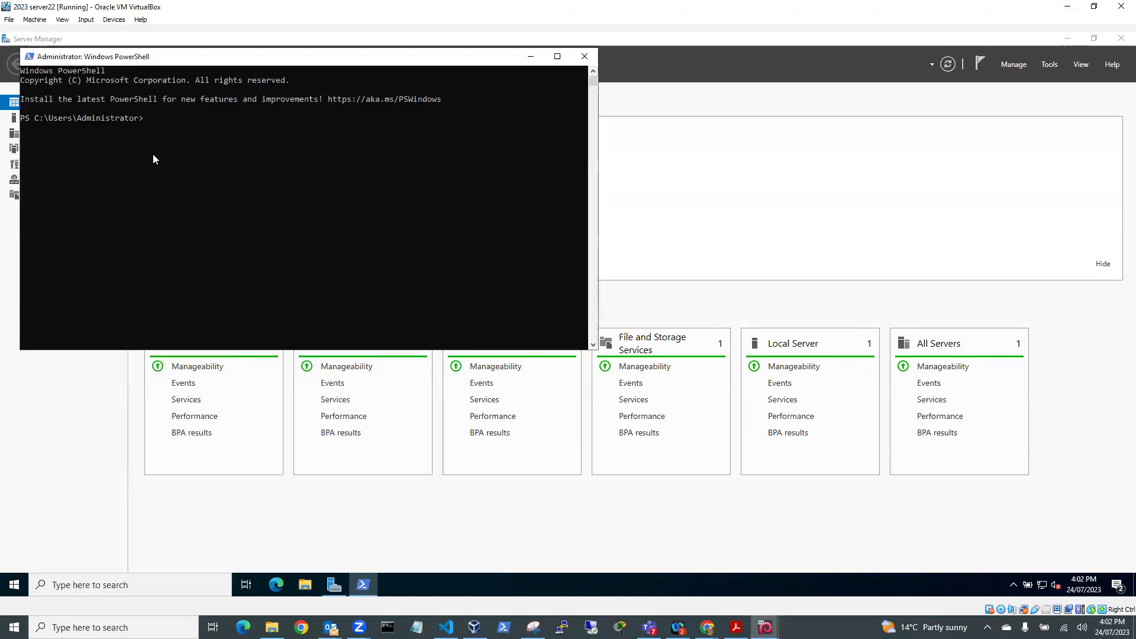
Launch a blank Notepad document from Windows search.
left_click(72, 585)
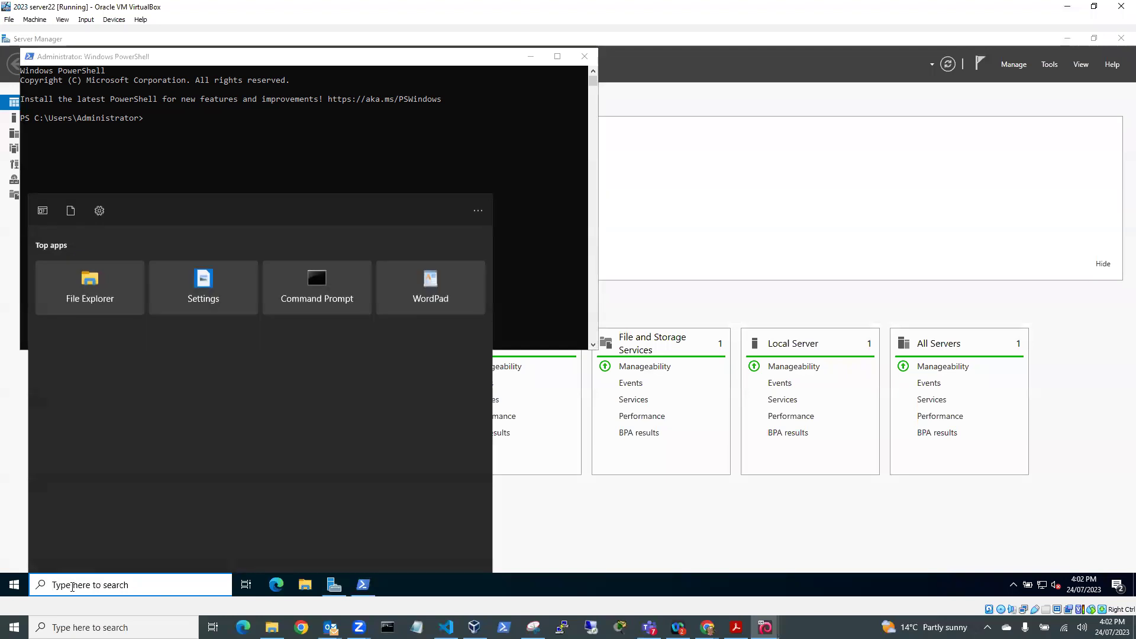
type("notepad")
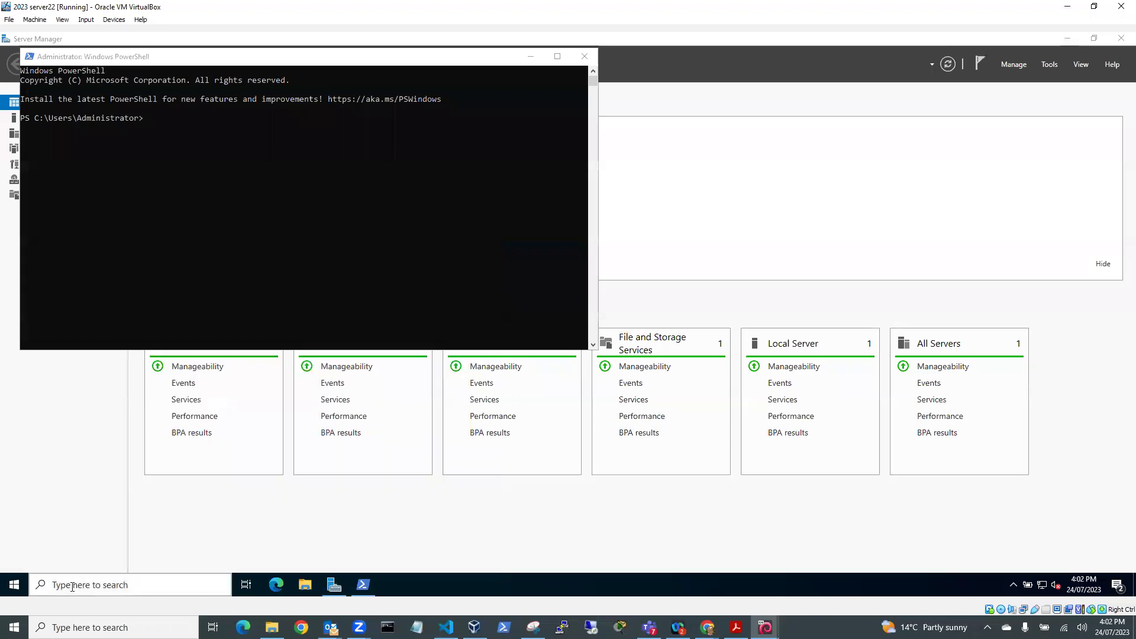
key("Return")
Paste the install script into Notepad and append --insecure to the install line.
right_click(60, 111)
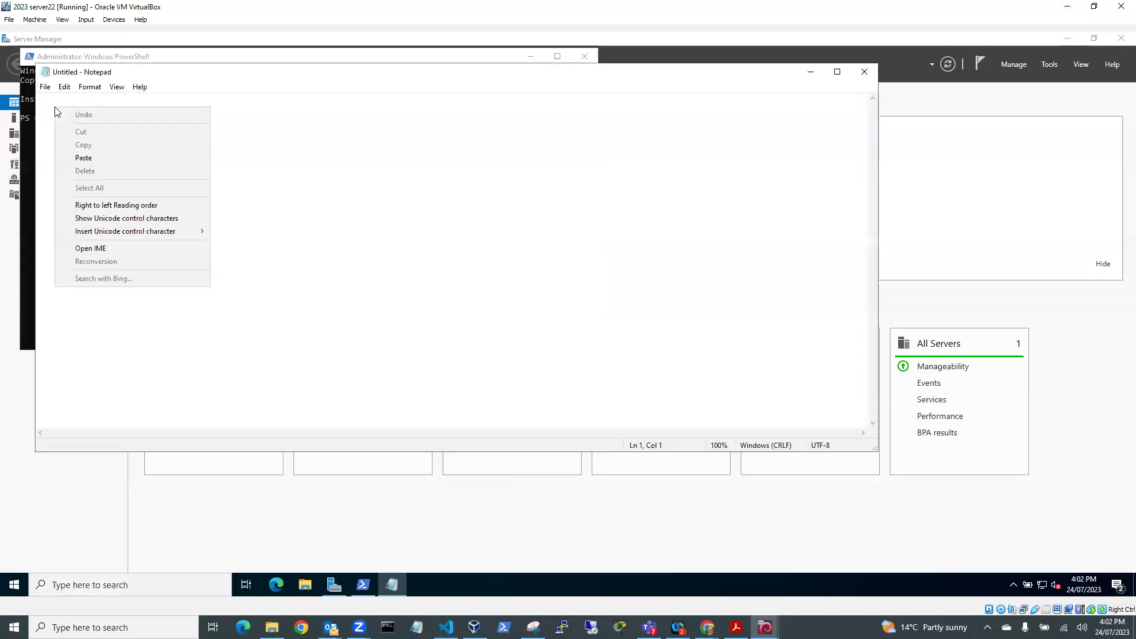
left_click(90, 156)
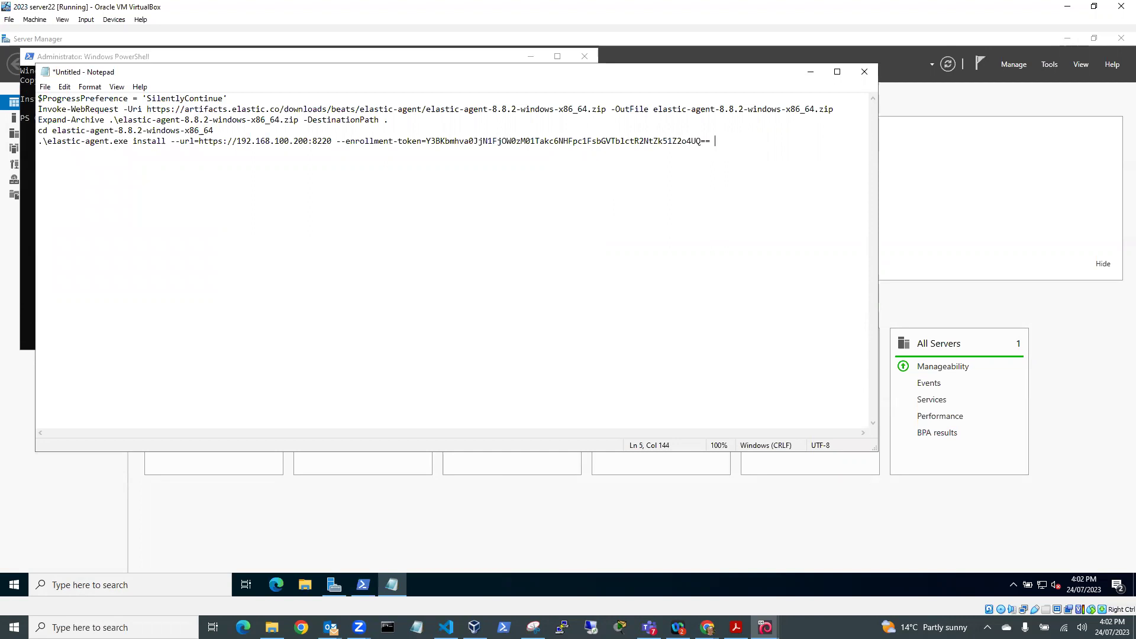
type("--insecure")
key("Return")
Save the script as windowsDefend-240723, removing the .txt extension.
left_click(45, 87)
left_click(70, 152)
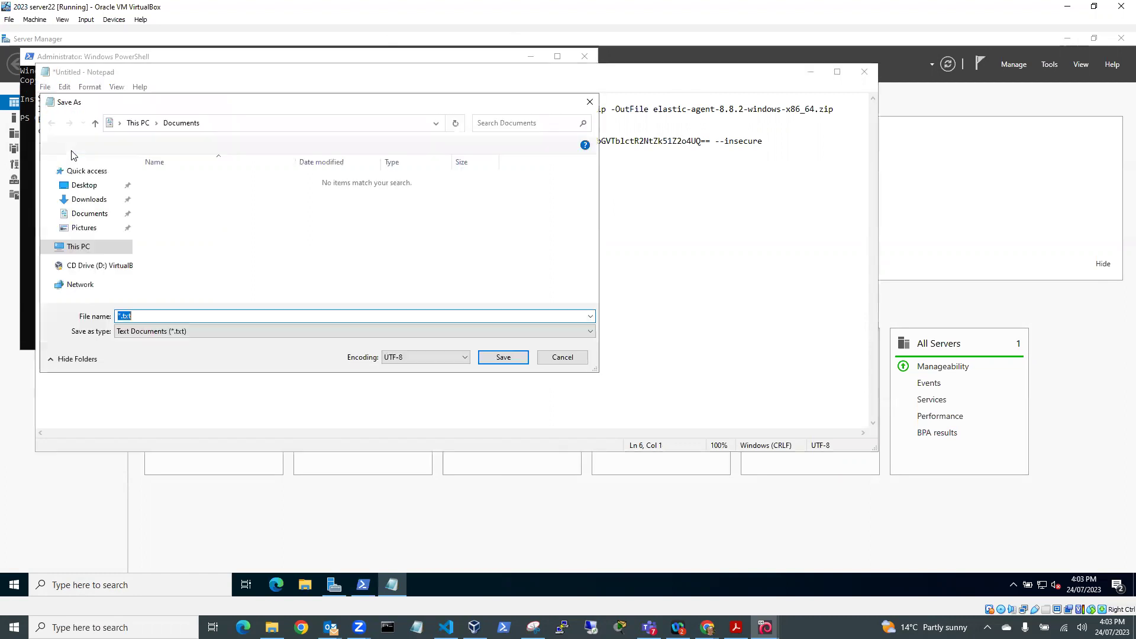
left_click(120, 316)
key("BackSpace")
type("windowsDefend")
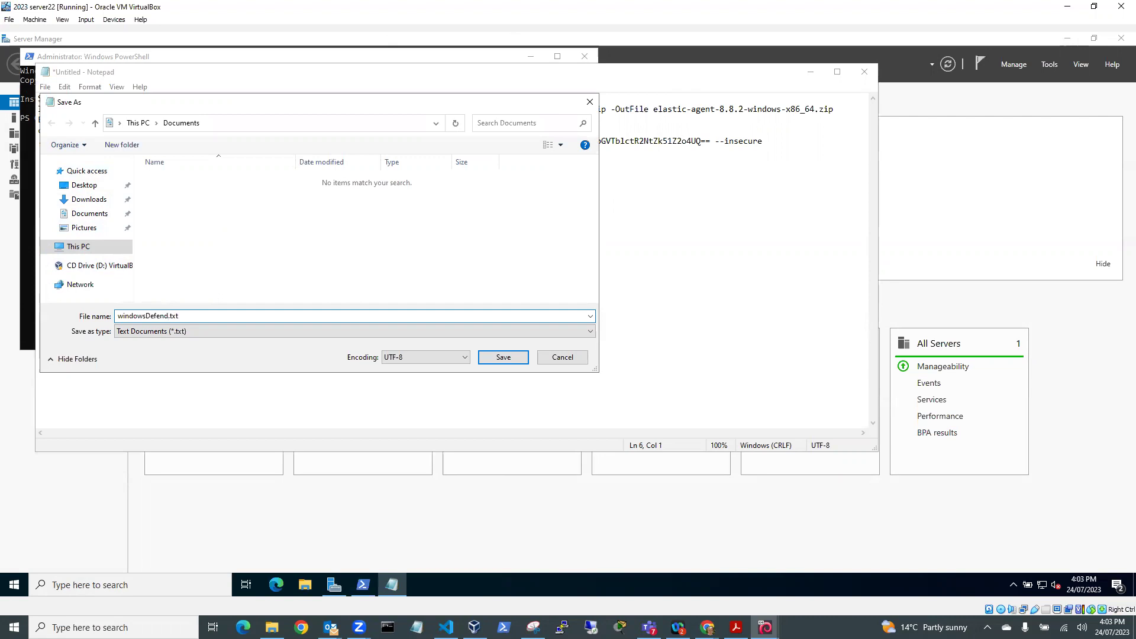
type("-240723")
left_click(207, 315)
key("BackSpace")
key("BackSpace")
key("BackSpace")
Save windowsDefend-240723.ps1 and paste the Elastic Agent 8.8.2 download commands into PowerShell.
type("ps1")
left_click(504, 357)
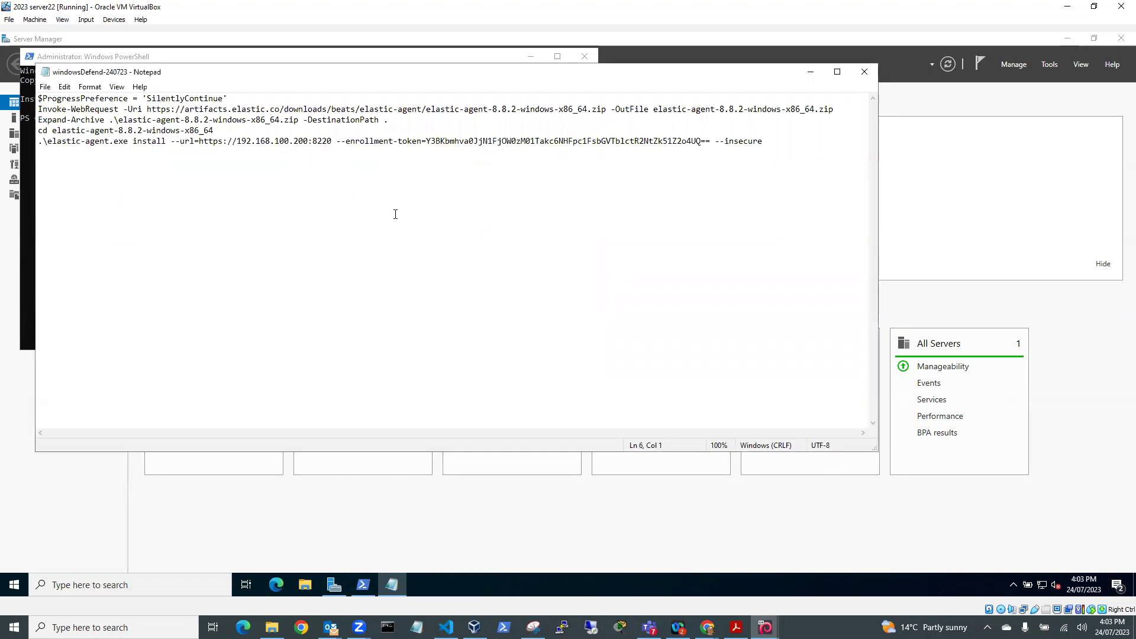
left_click_drag(84, 165, 27, 104)
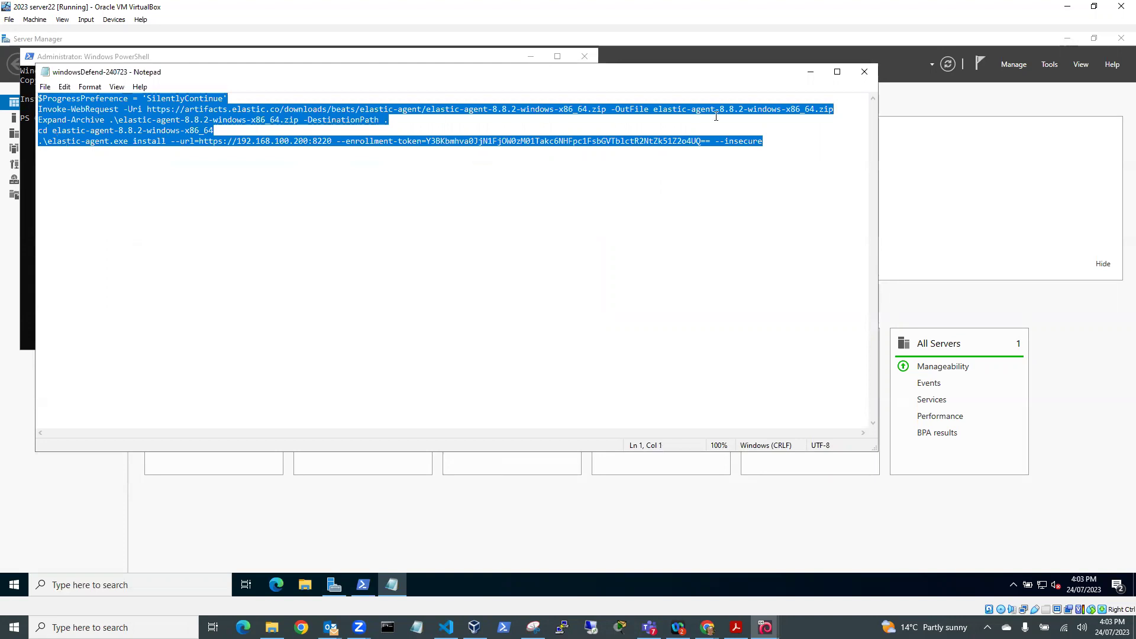
left_click(810, 72)
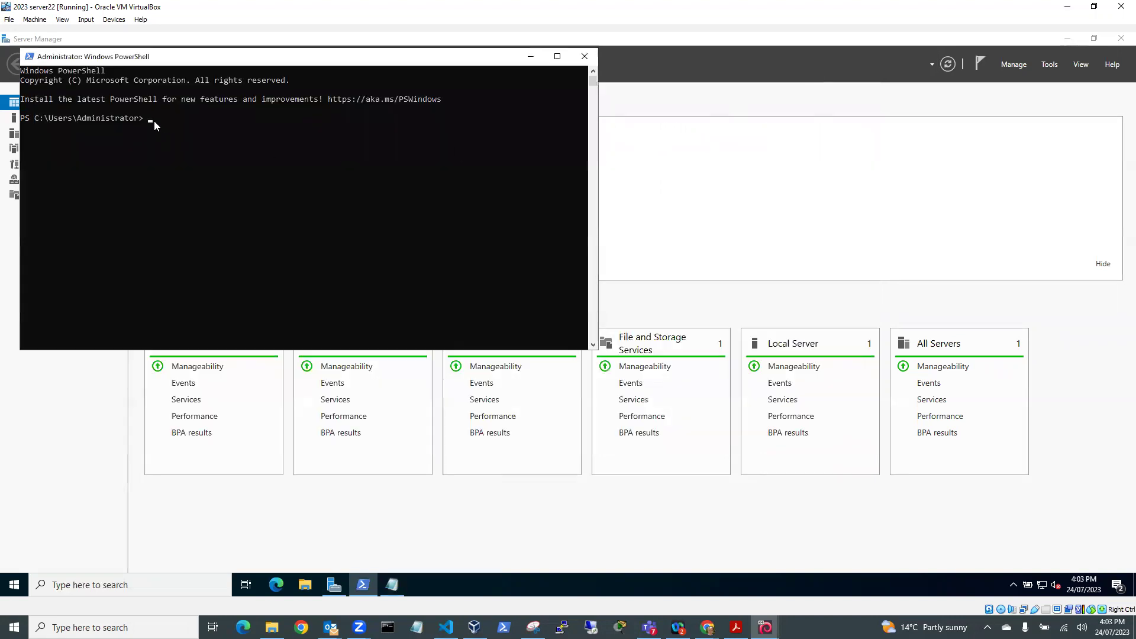
right_click(150, 123)
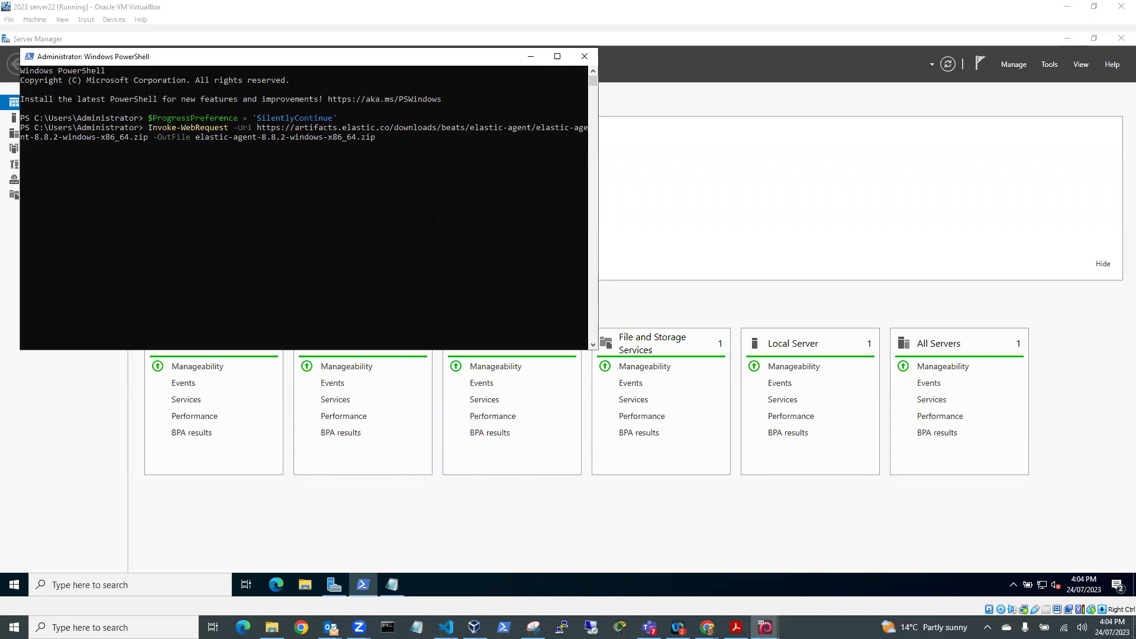
Review the Elastic Defend docs, then run Expand-Archive in PowerShell to extract the agent.
key("alt+Tab")
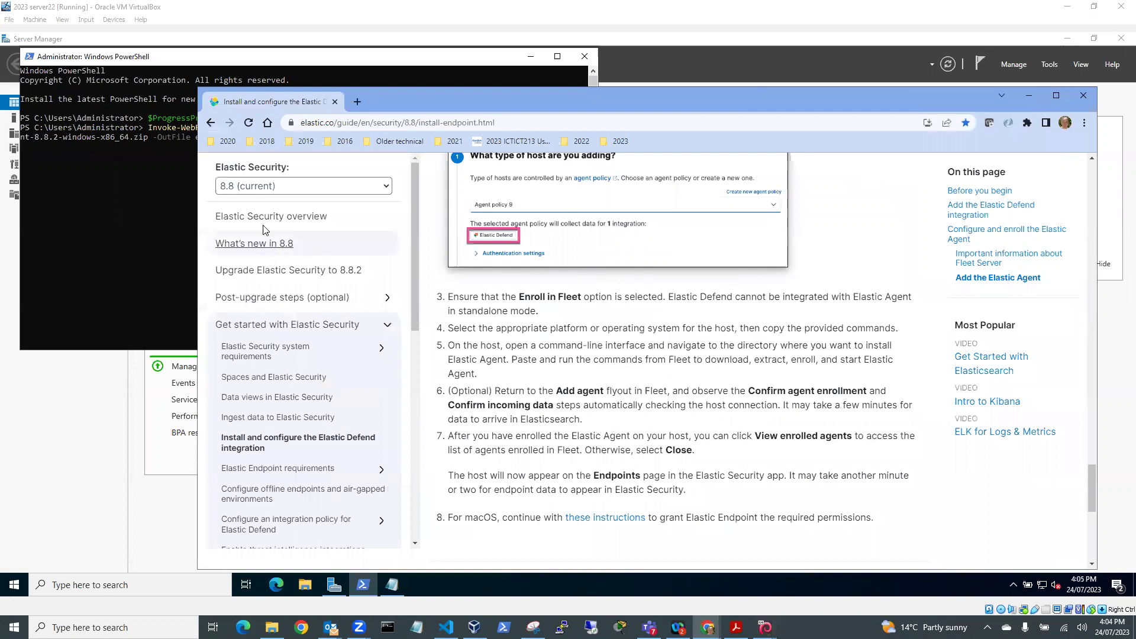
scroll(577, 319, "up", 15)
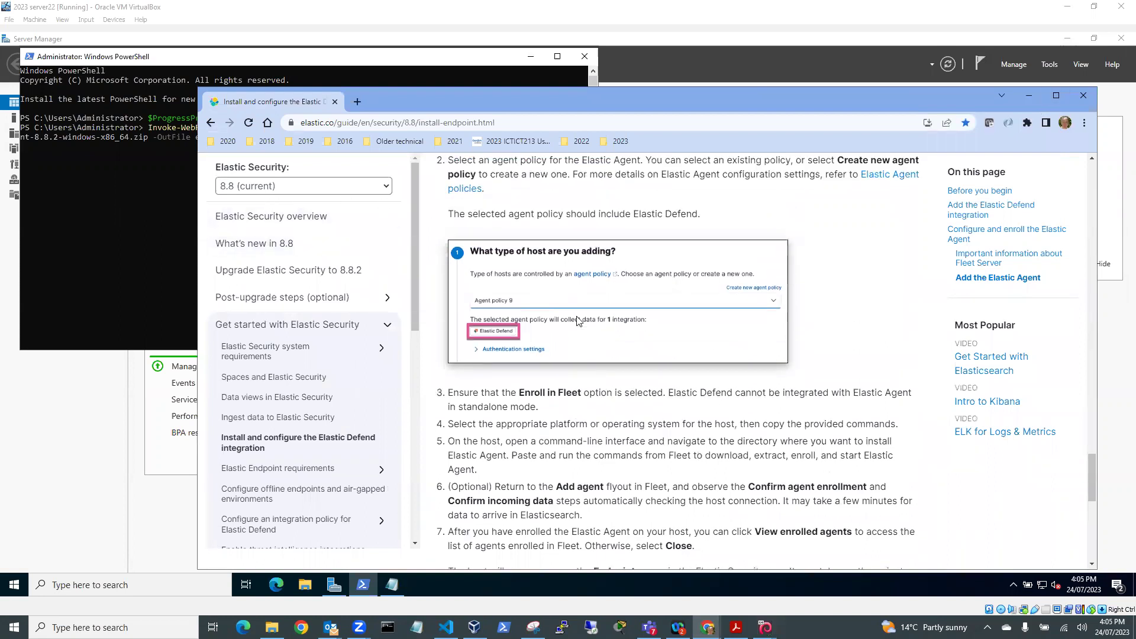
scroll(577, 319, "up", 10)
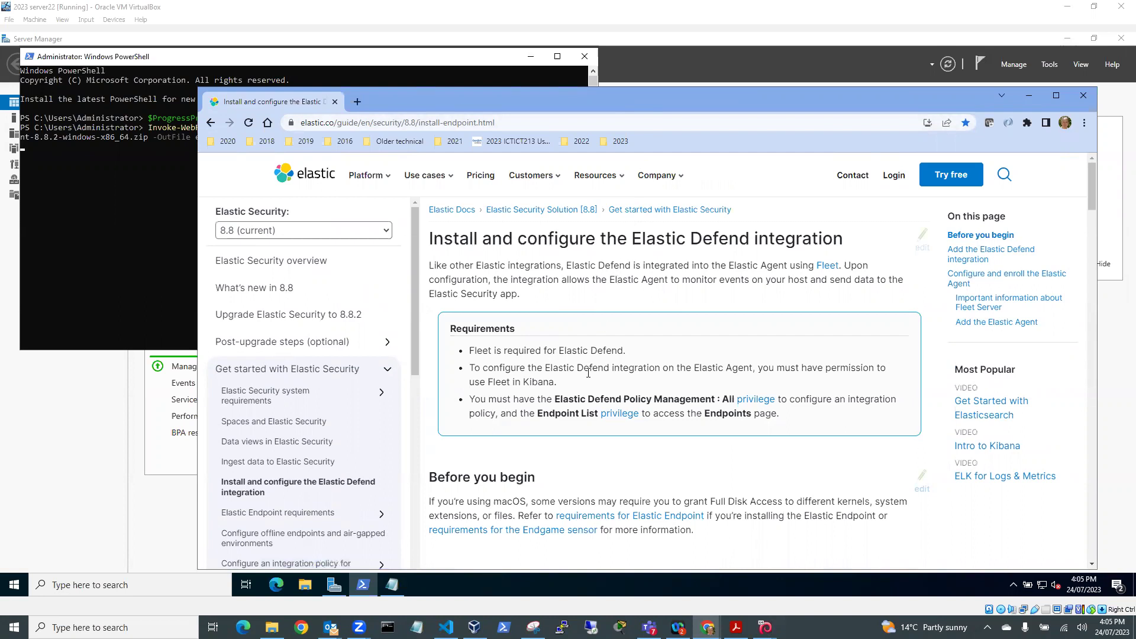
scroll(588, 373, "down", 8)
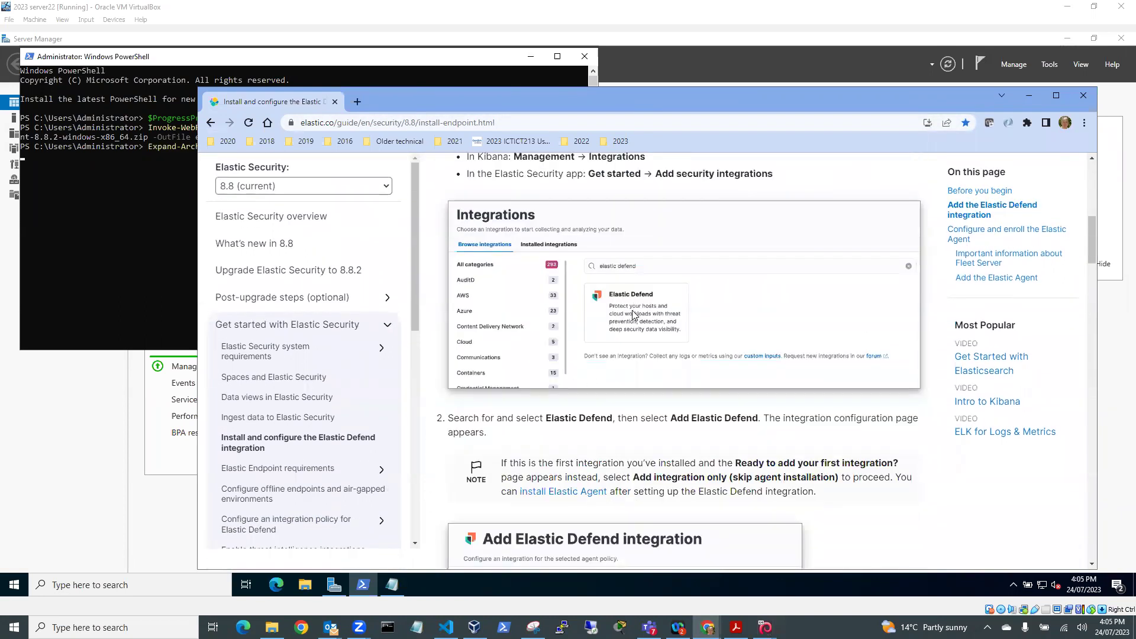
scroll(627, 296, "down", 3)
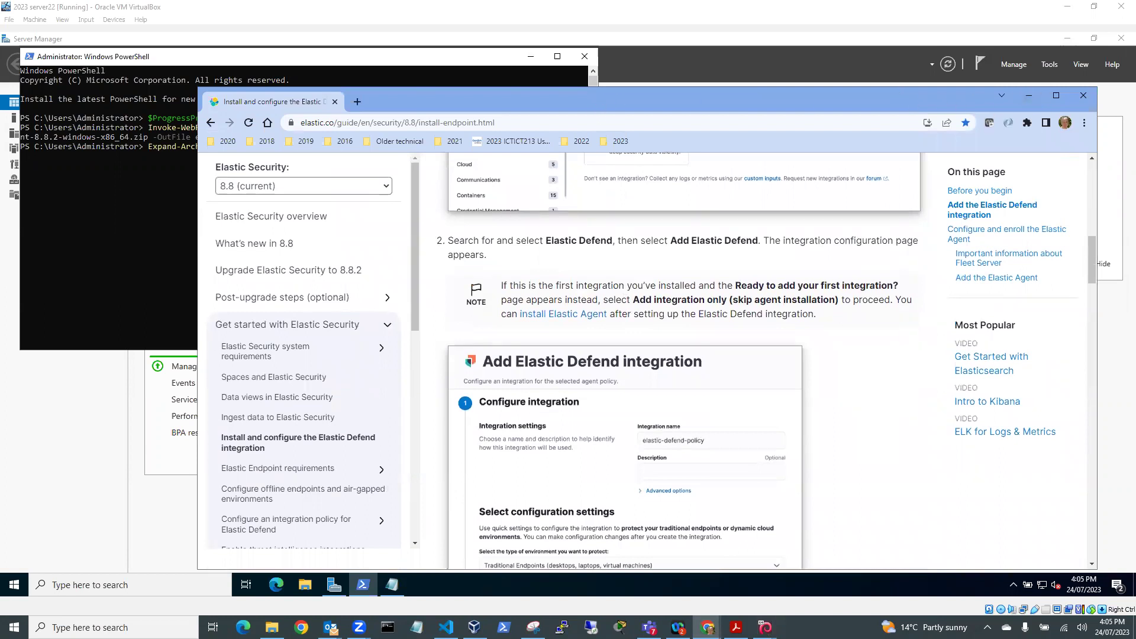
left_click(1029, 95)
key("Return")
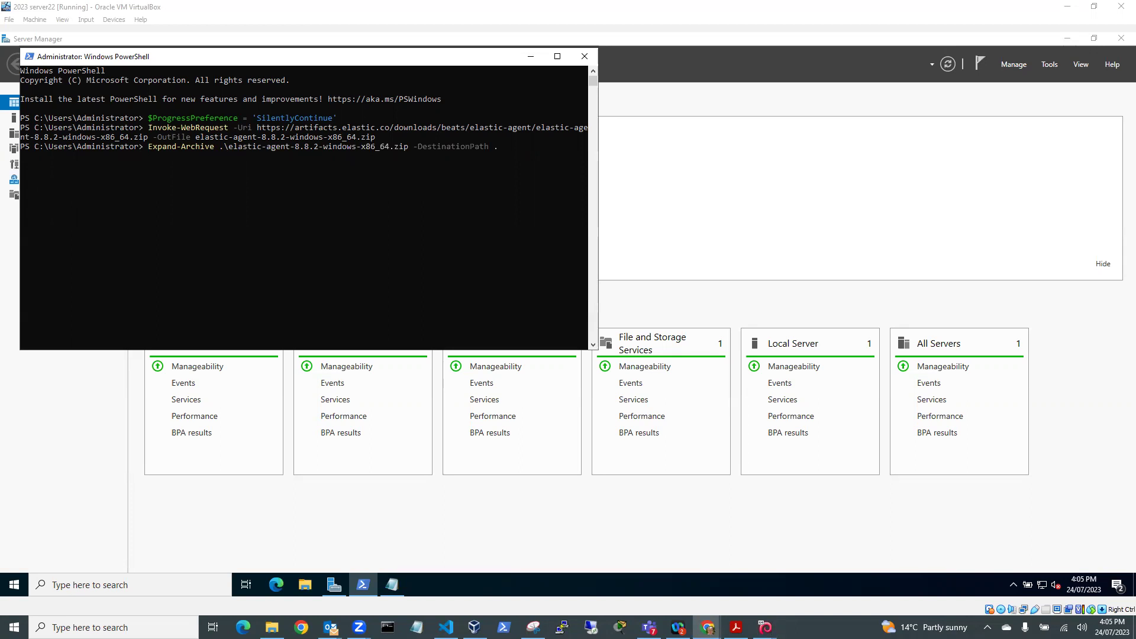
Scroll the Elastic Defend docs down to the 'Add the Elastic Agent' steps.
key("alt+Tab")
scroll(692, 244, "down", 4)
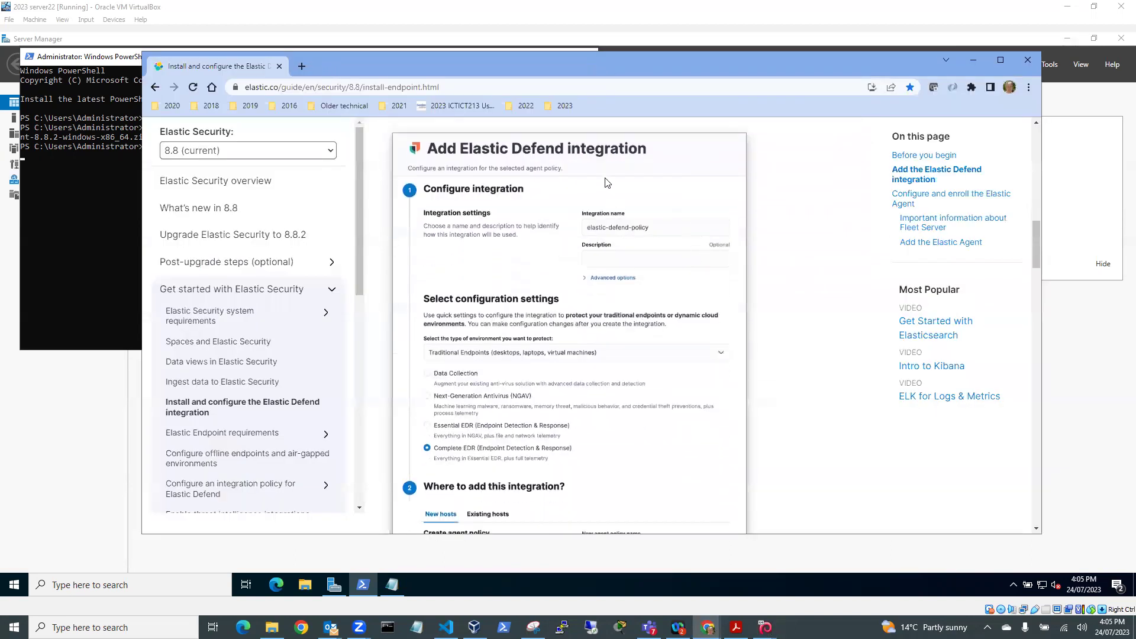
scroll(611, 183, "down", 12)
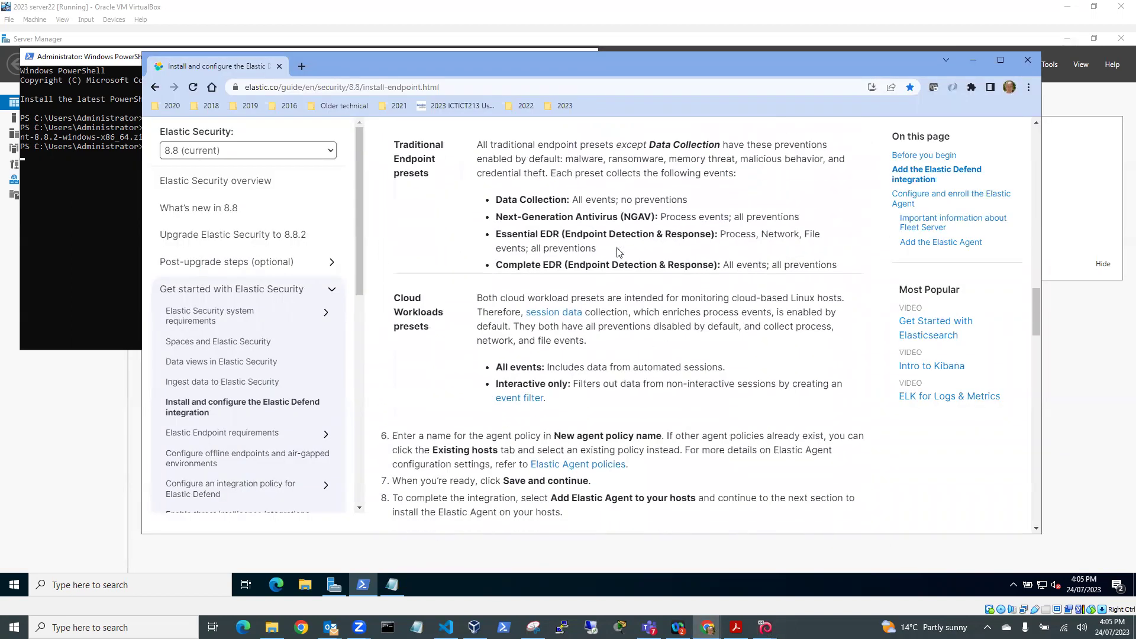
scroll(617, 252, "down", 8)
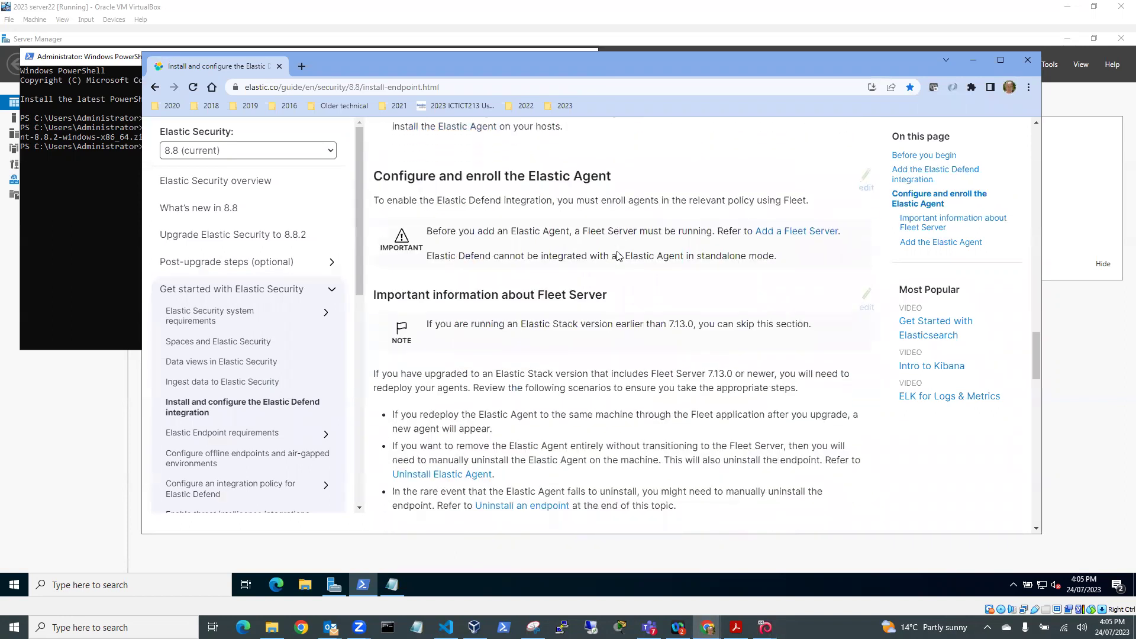
scroll(617, 255, "down", 4)
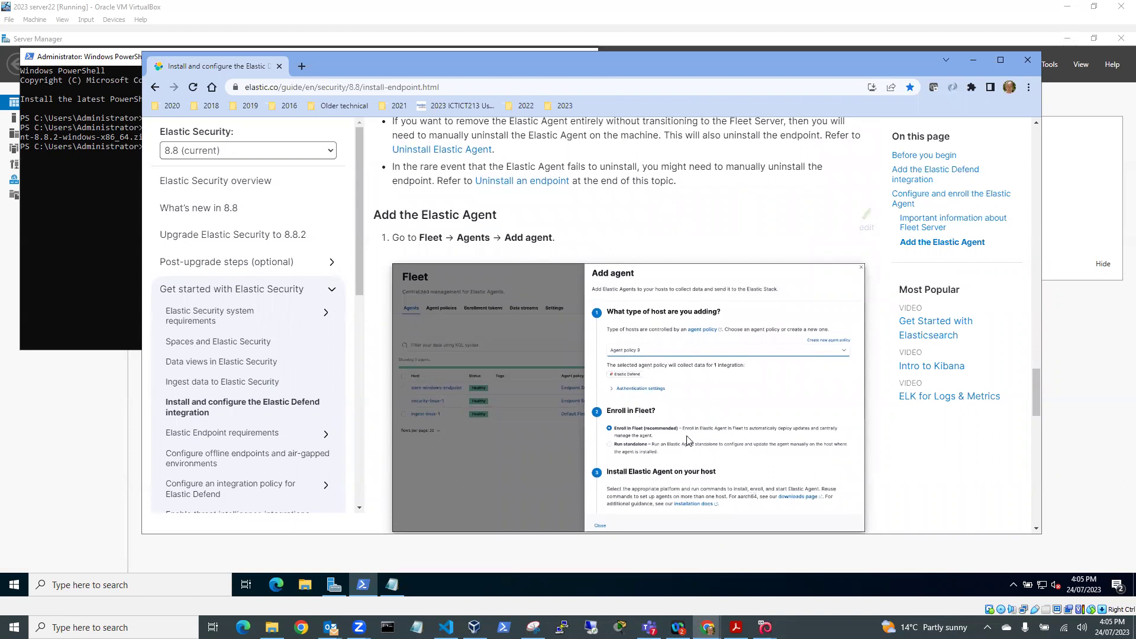
scroll(687, 441, "down", 7)
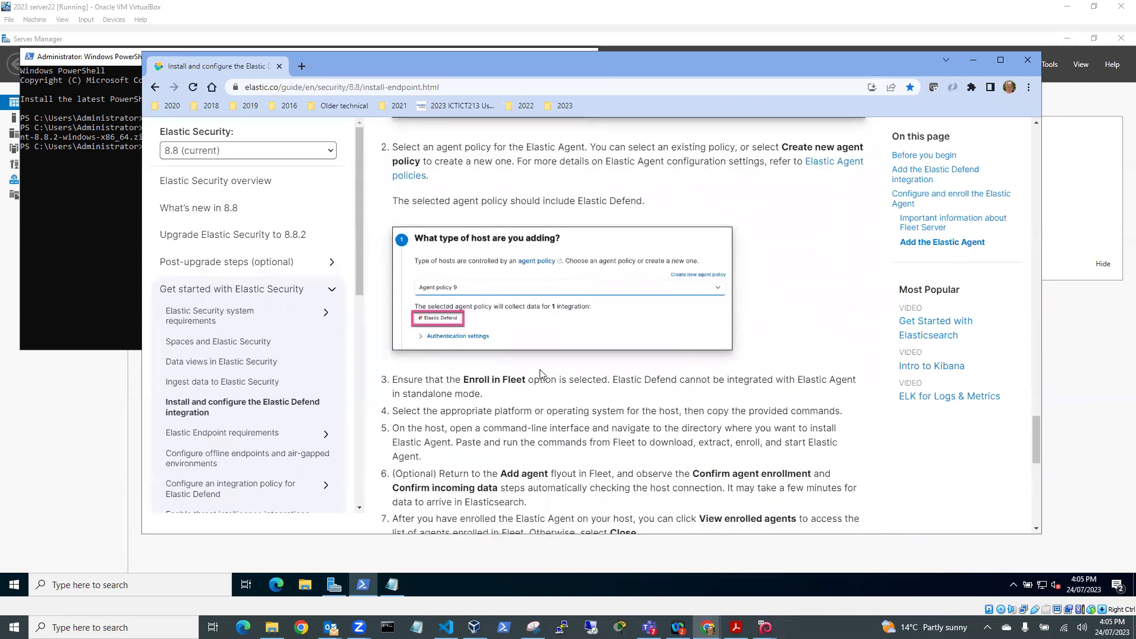
scroll(493, 352, "down", 3)
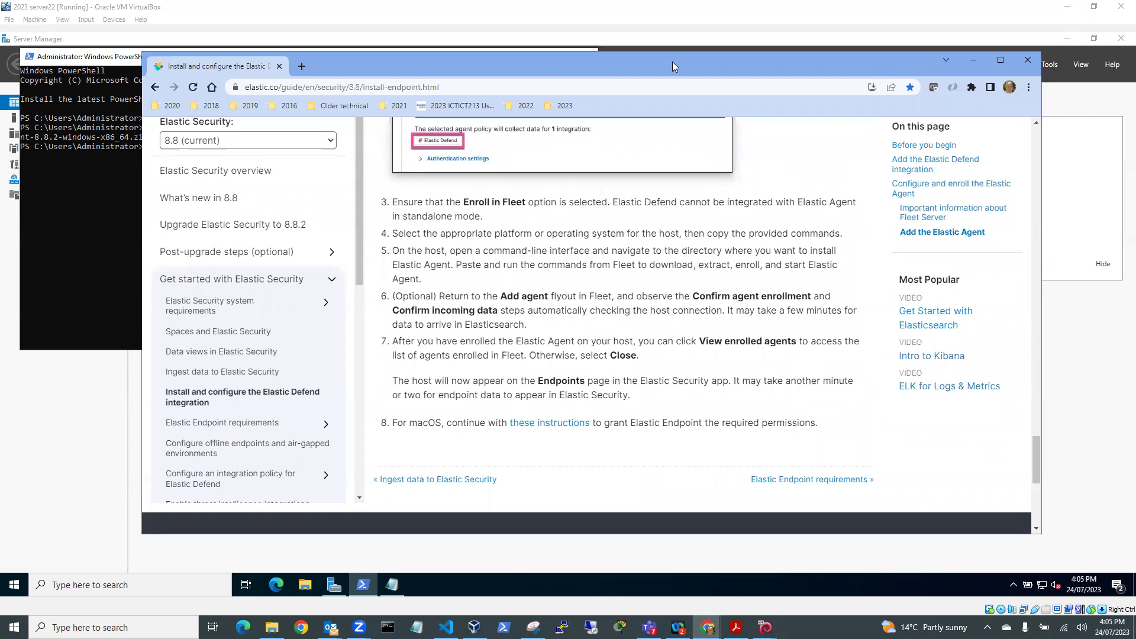
Finish extracting and change into the elastic-agent-8.8.2-windows-x86_64 folder.
key("alt+Tab")
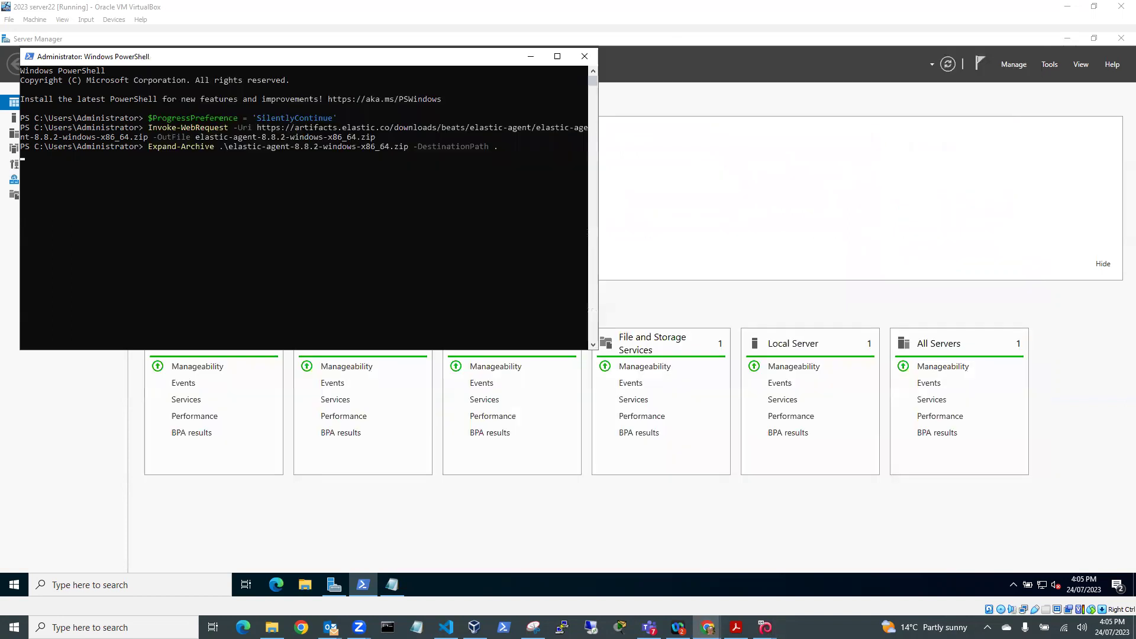
key("Return")
key("Return")
type("c")
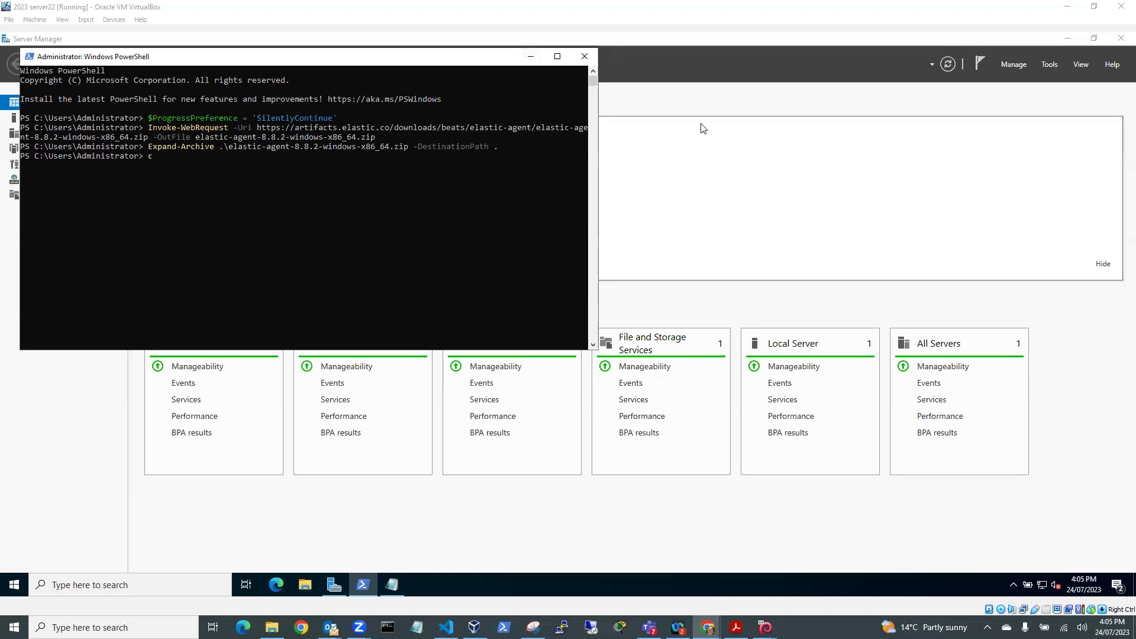
type("d elast")
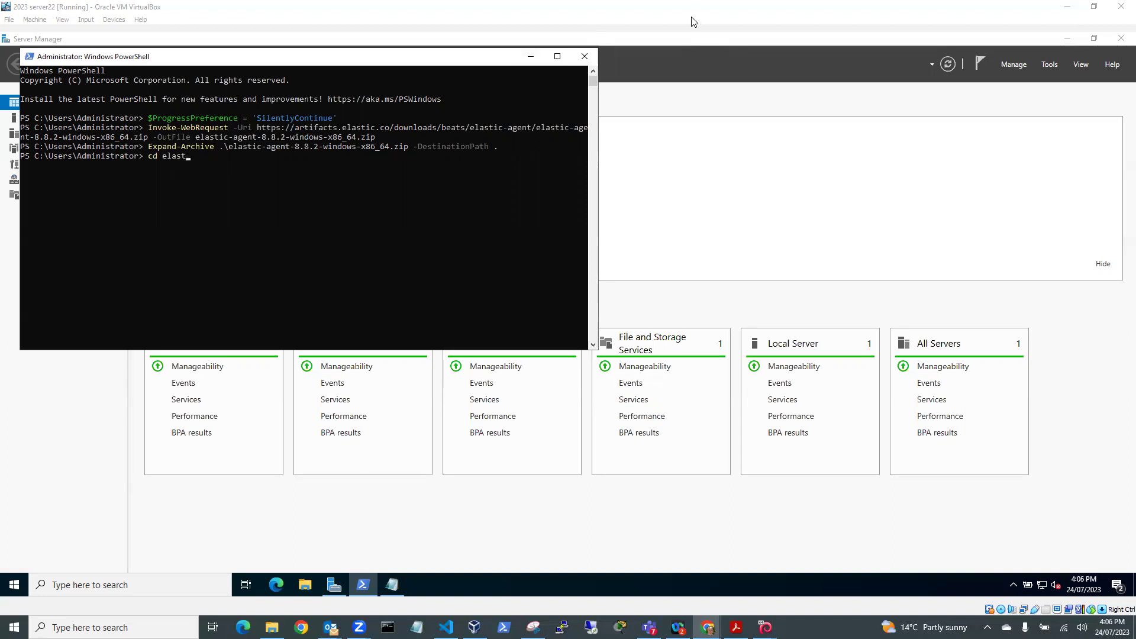
key("Tab")
key("Return")
Run the elastic-agent.exe install command against Fleet Server 192.168.100.200:8220.
key("ctrl+v")
key("Return")
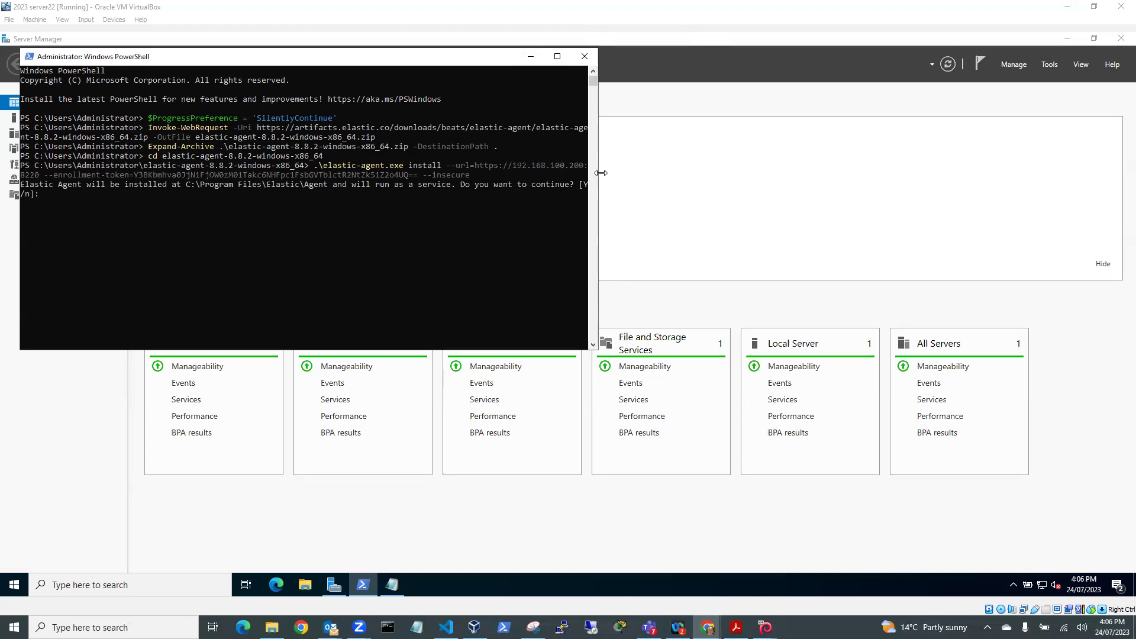
left_click_drag(598, 177, 667, 177)
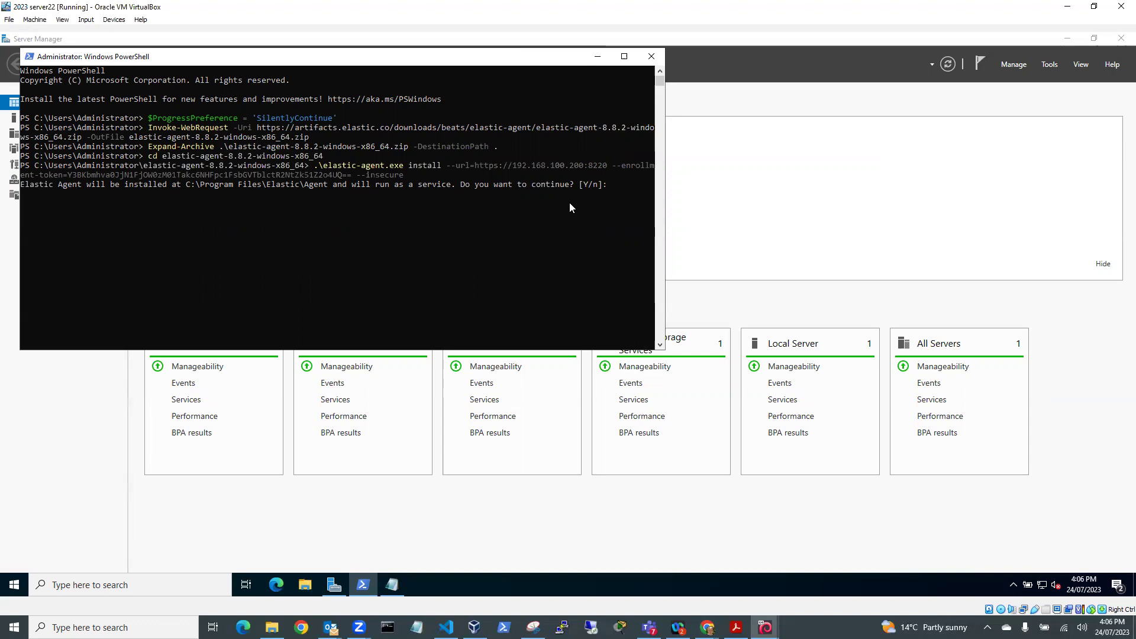
Answer y to install the Elastic Agent as a service and complete Fleet enrollment.
type("y")
key("Return")
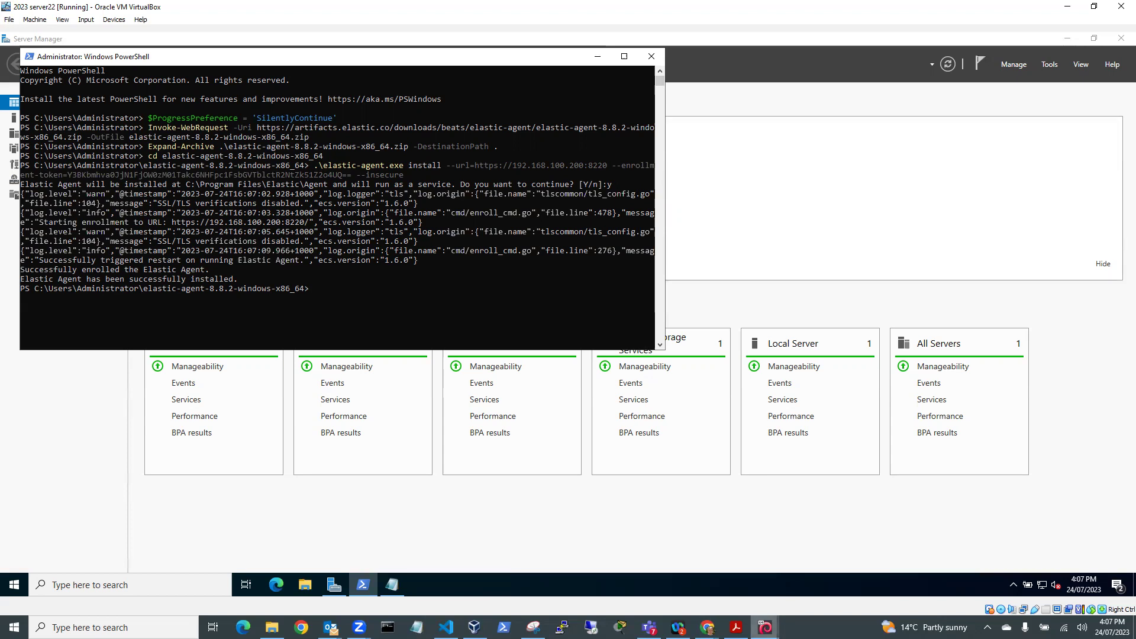
left_click(765, 627)
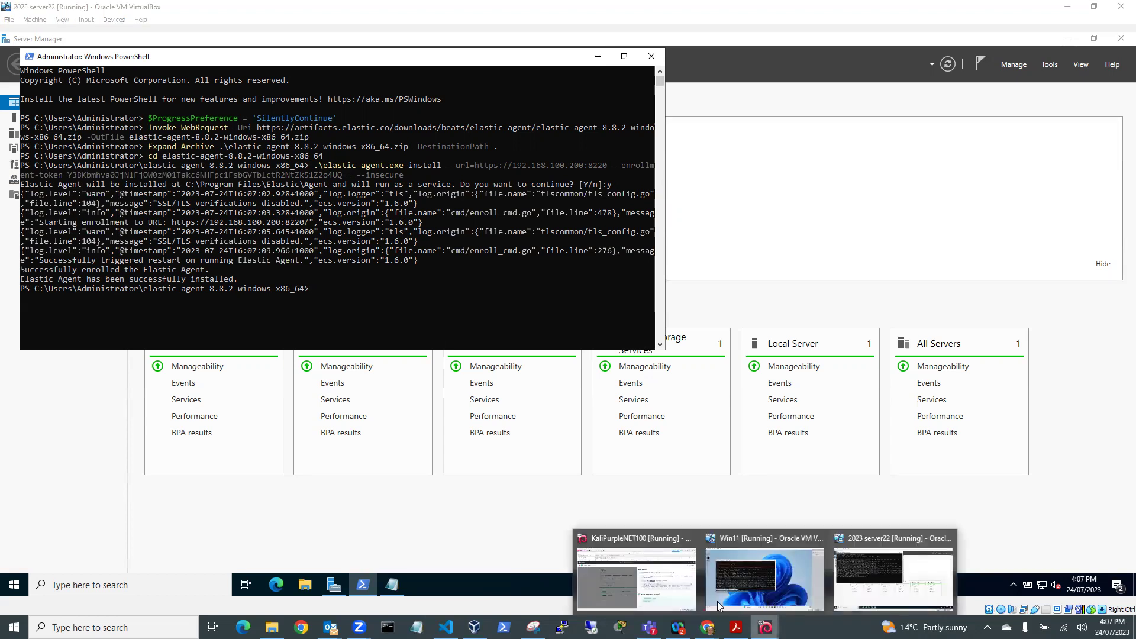
Close the Add agent panel and verify sgserver shows Healthy under Windows defend policy.
left_click(636, 577)
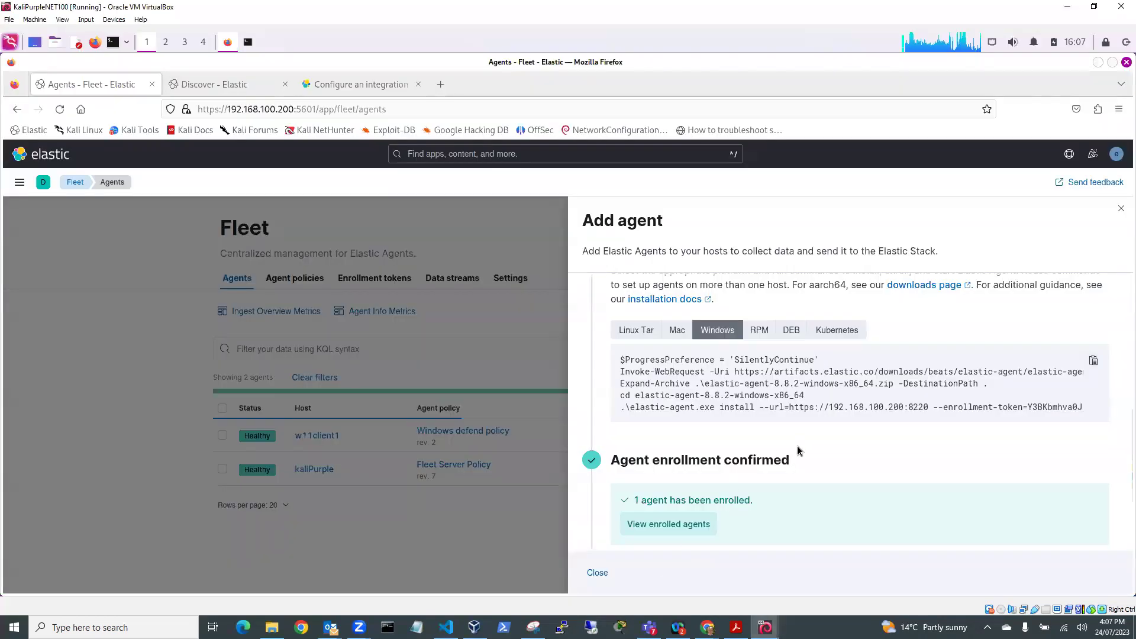
scroll(828, 462, "down", 3)
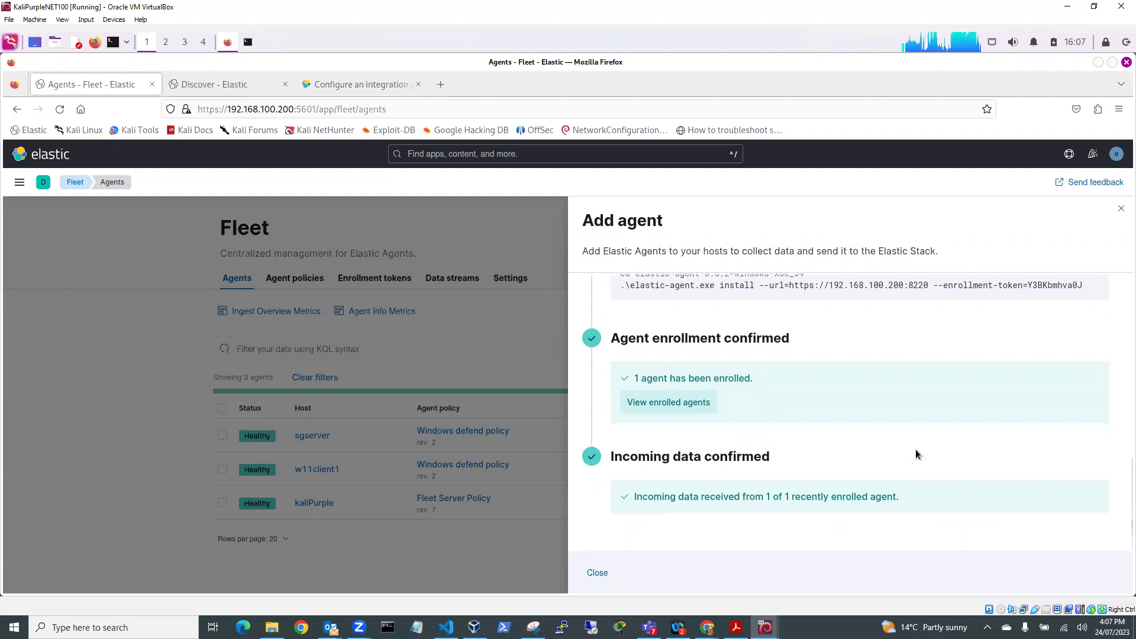
left_click(598, 573)
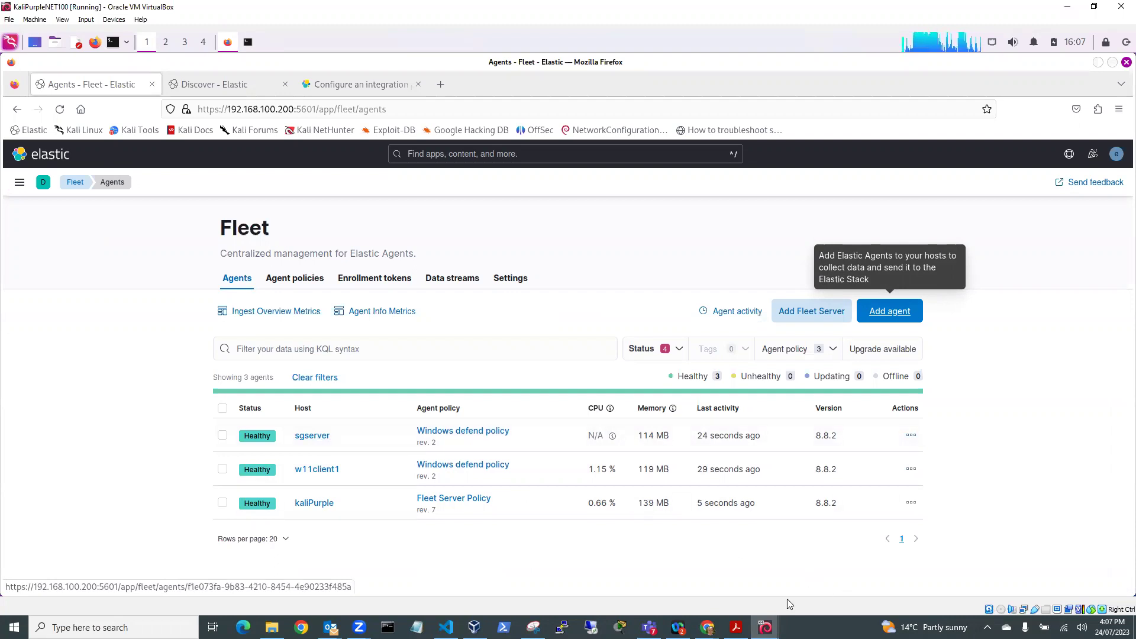
mouse_move(766, 628)
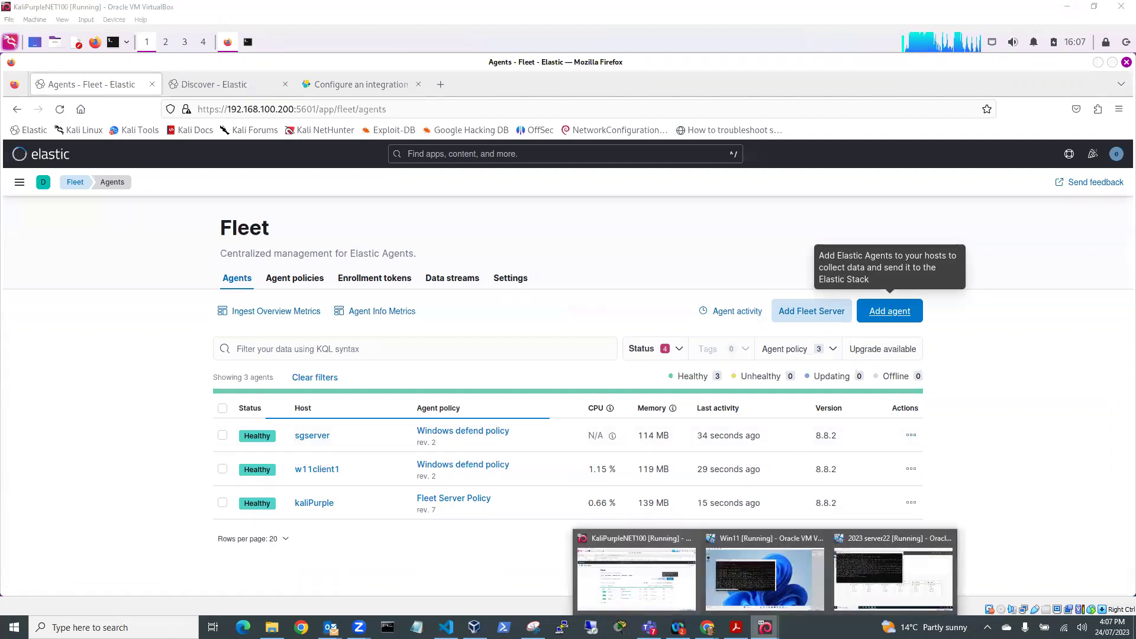
On the server22 VM, move PowerShell aside and show Local Server in Server Manager.
left_click(886, 588)
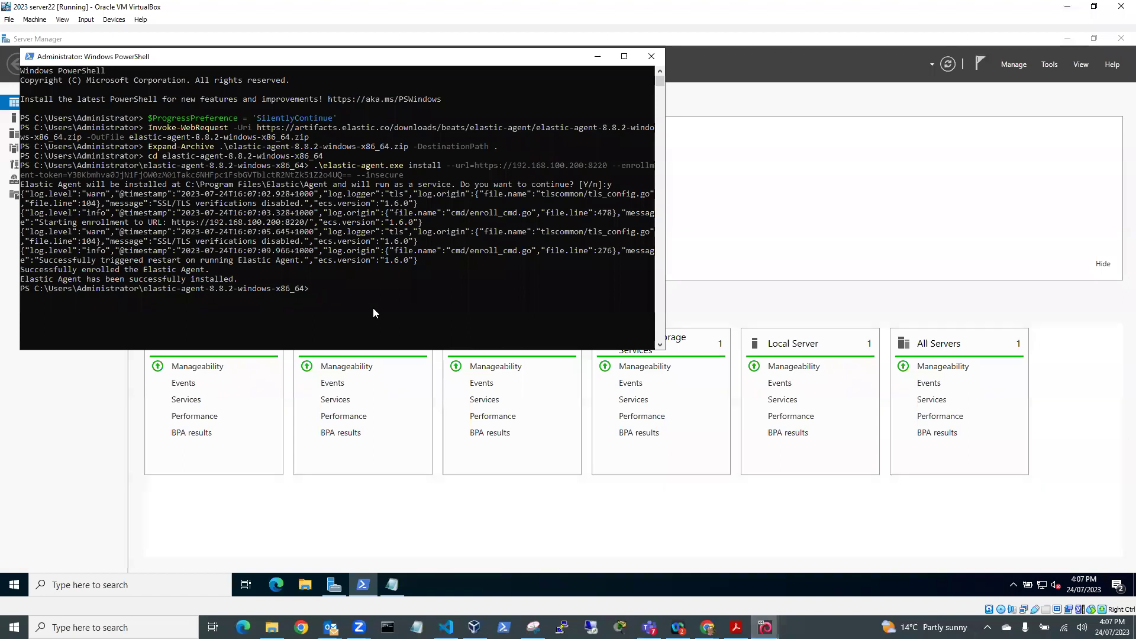
left_click_drag(241, 67, 383, 238)
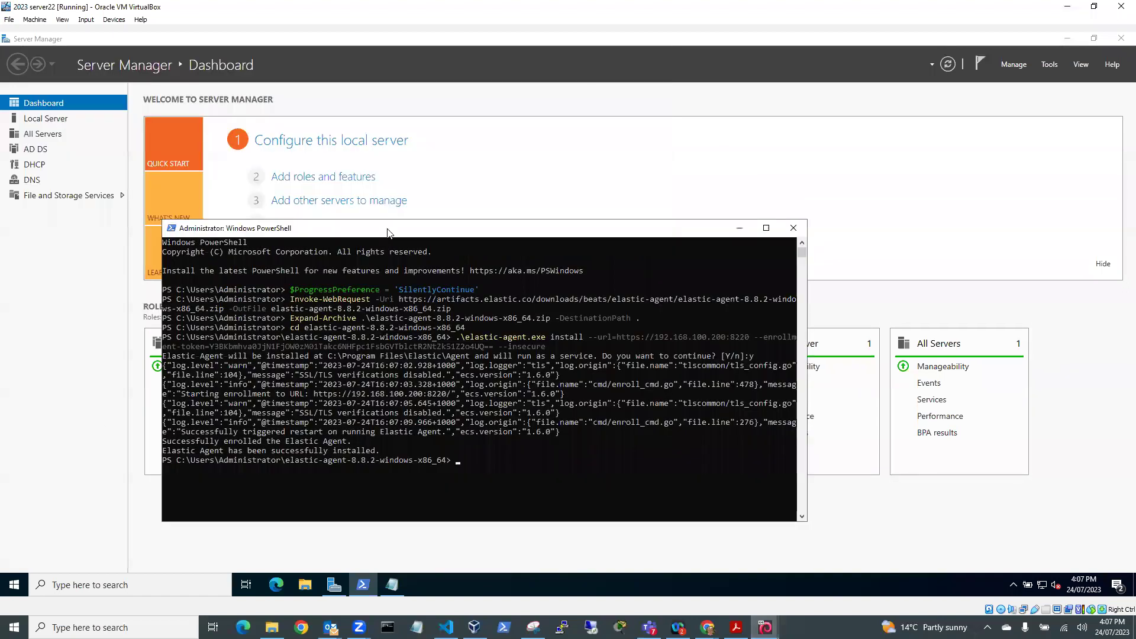
left_click(48, 119)
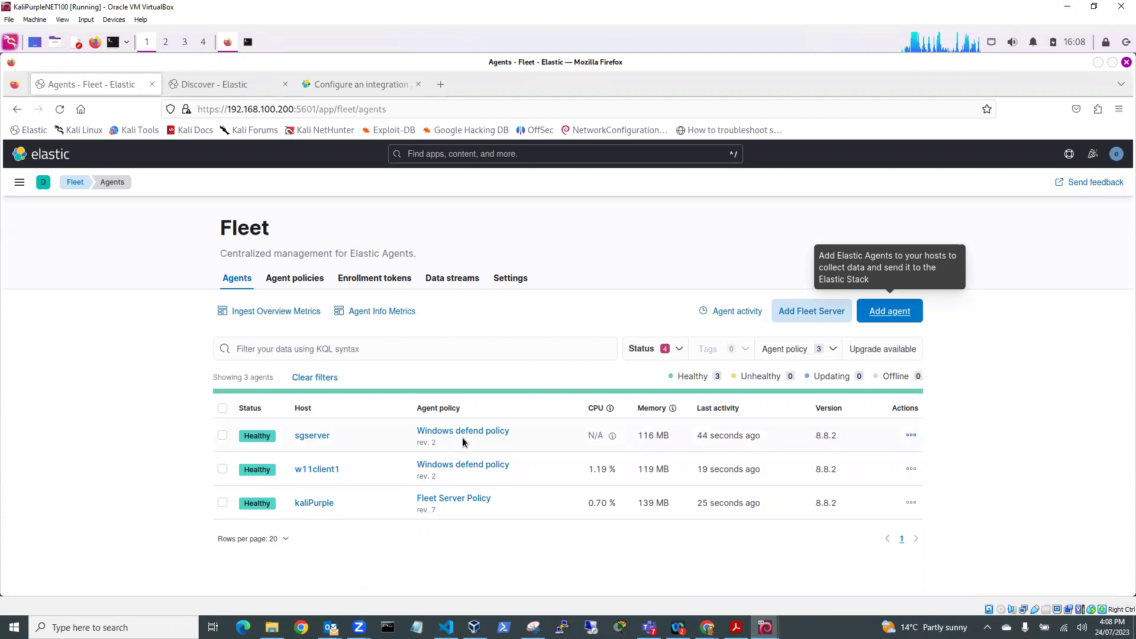
Show sgserver's agent logs, with components going from STARTING to HEALTHY through 16:07:51.
left_click(315, 438)
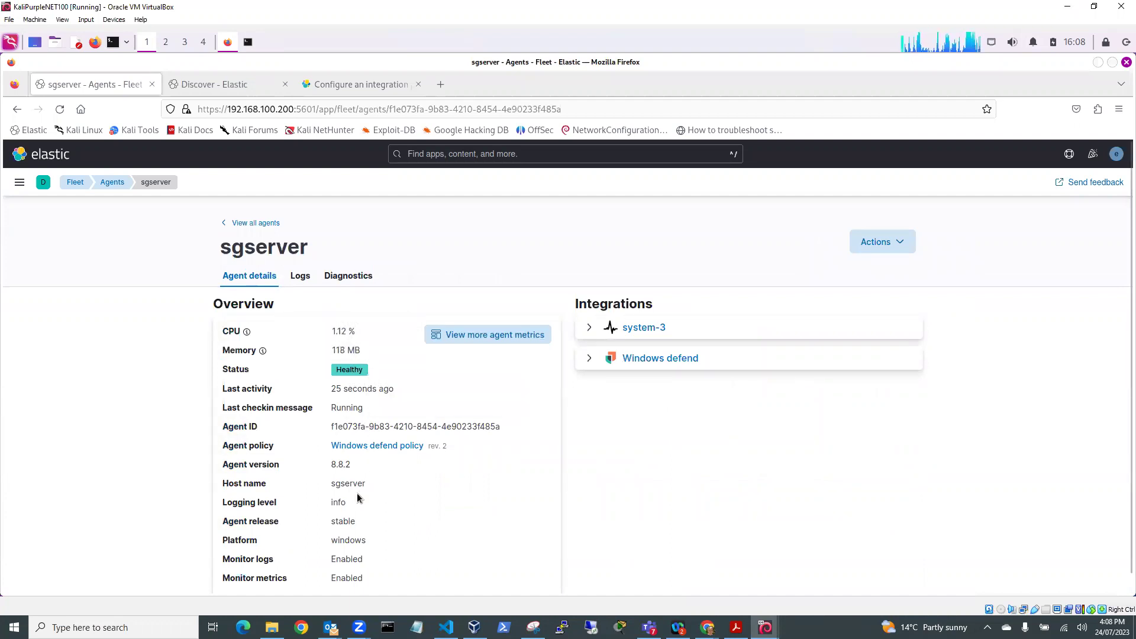
left_click(300, 278)
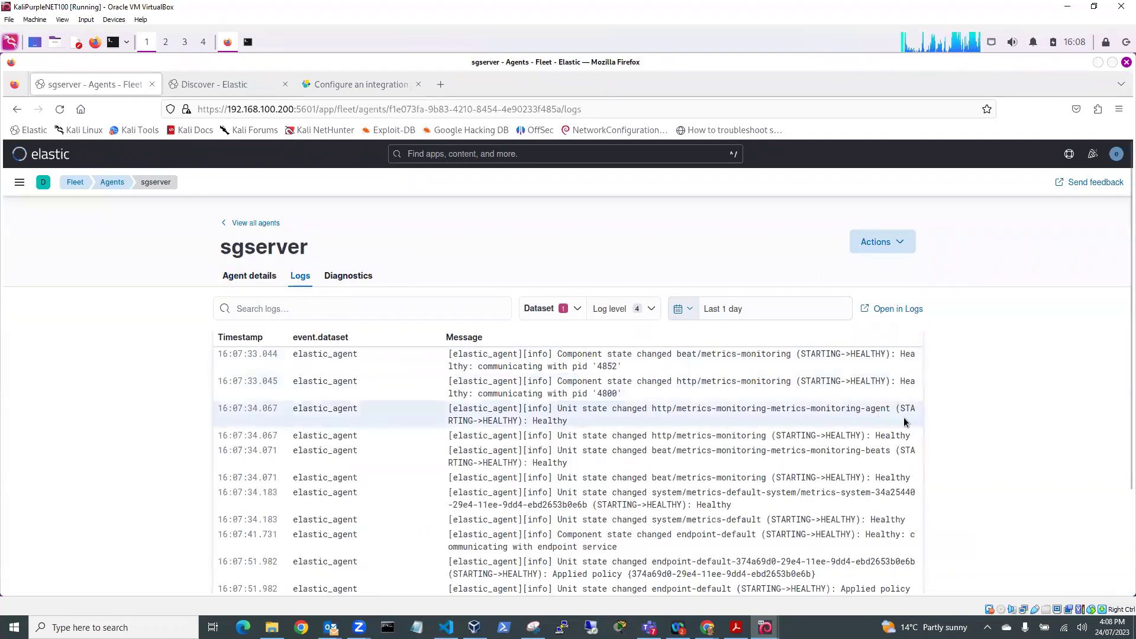
scroll(1099, 420, "down", 1)
scroll(1102, 496, "down", 2)
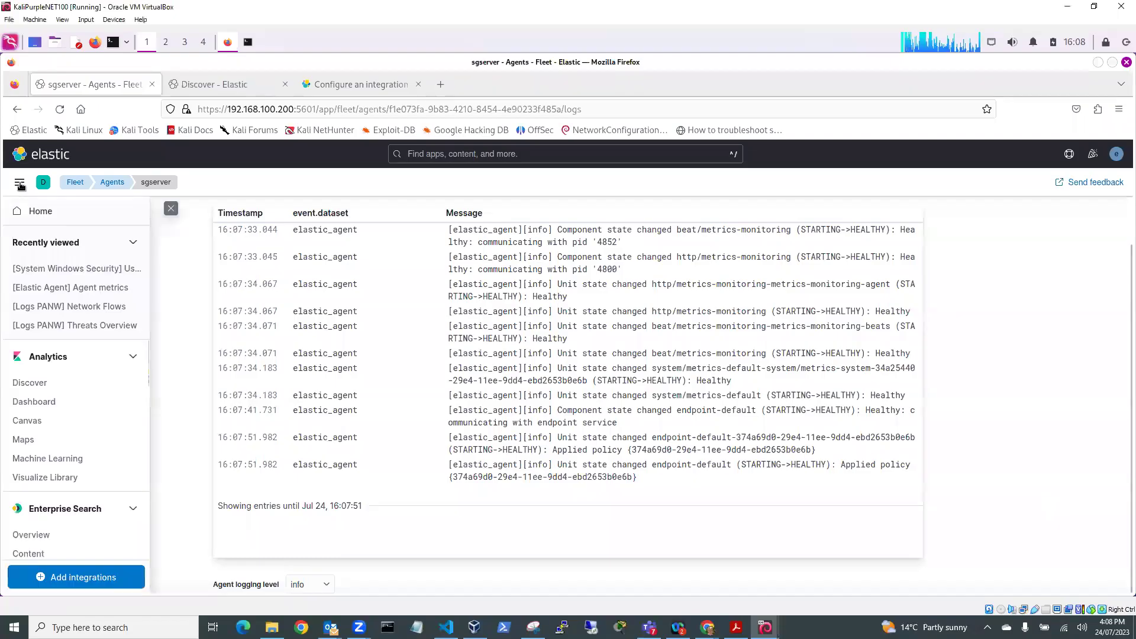
Go to Discover's 2,415 logs-* hits and find the 16:08:06.347 sgserver store.db-journal file-creation event.
left_click(26, 383)
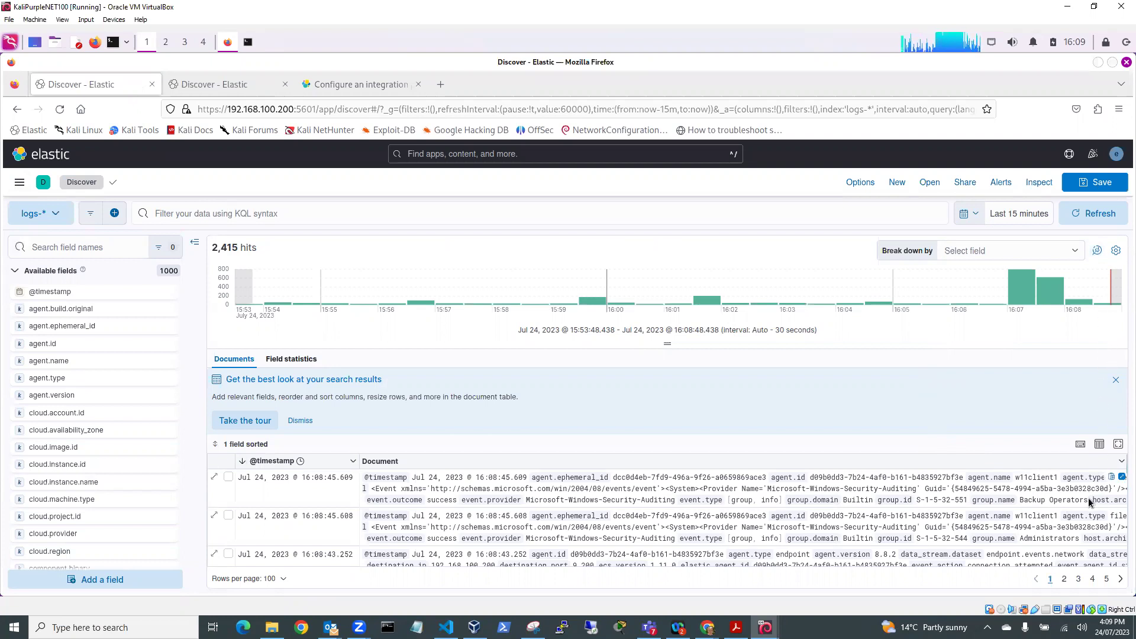
scroll(1092, 500, "down", 10)
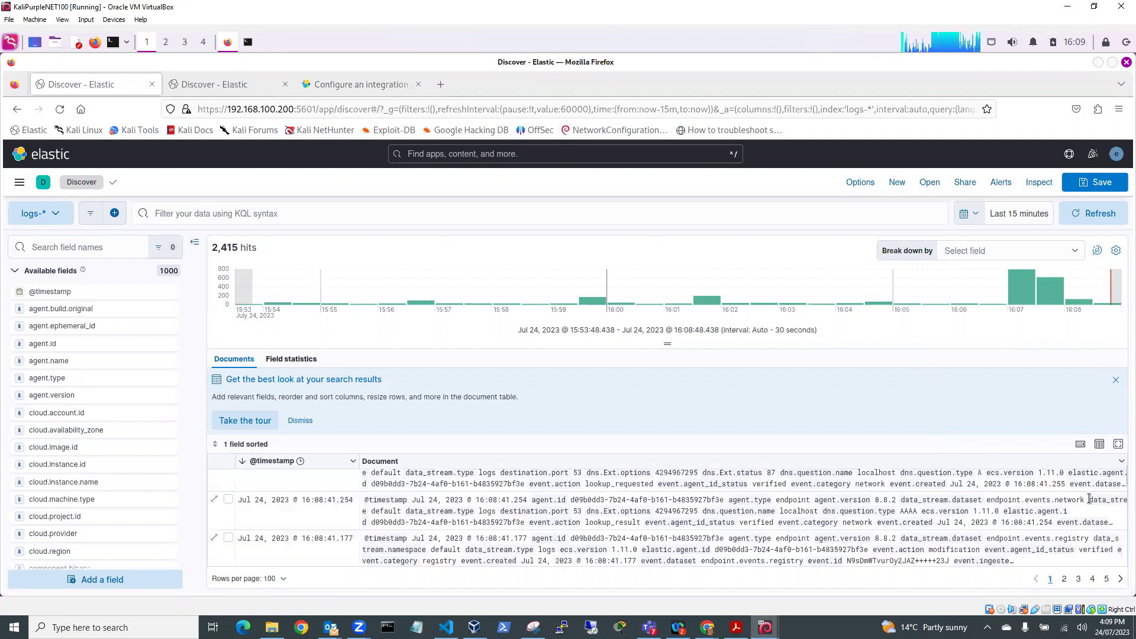
scroll(1090, 502, "down", 5)
scroll(1090, 502, "down", 5)
scroll(1091, 502, "down", 2)
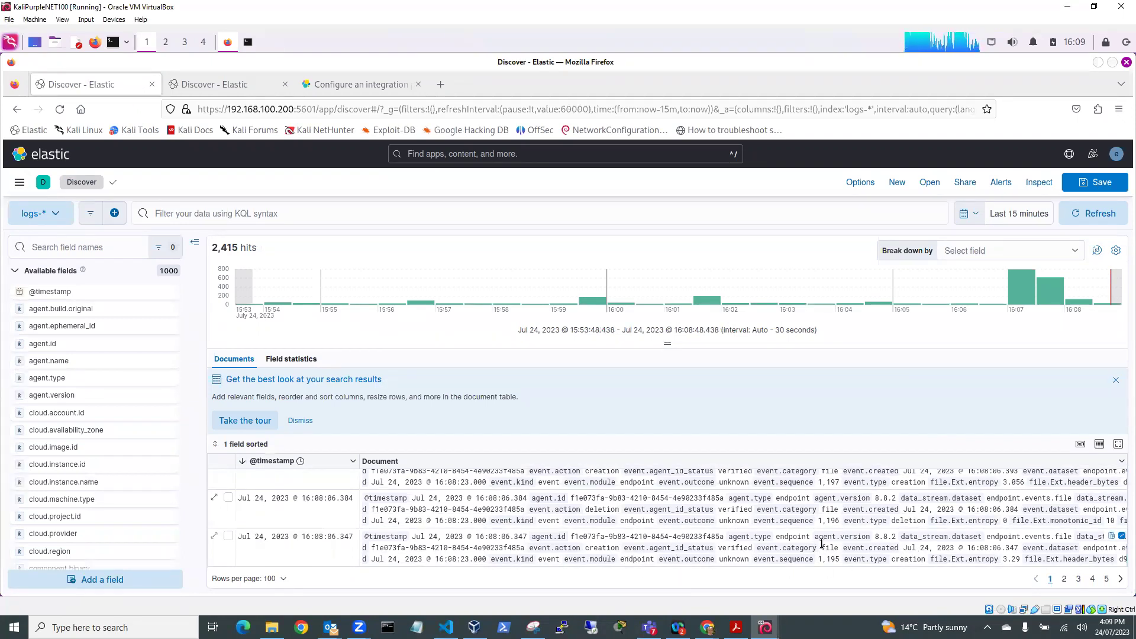
scroll(855, 534, "up", 2)
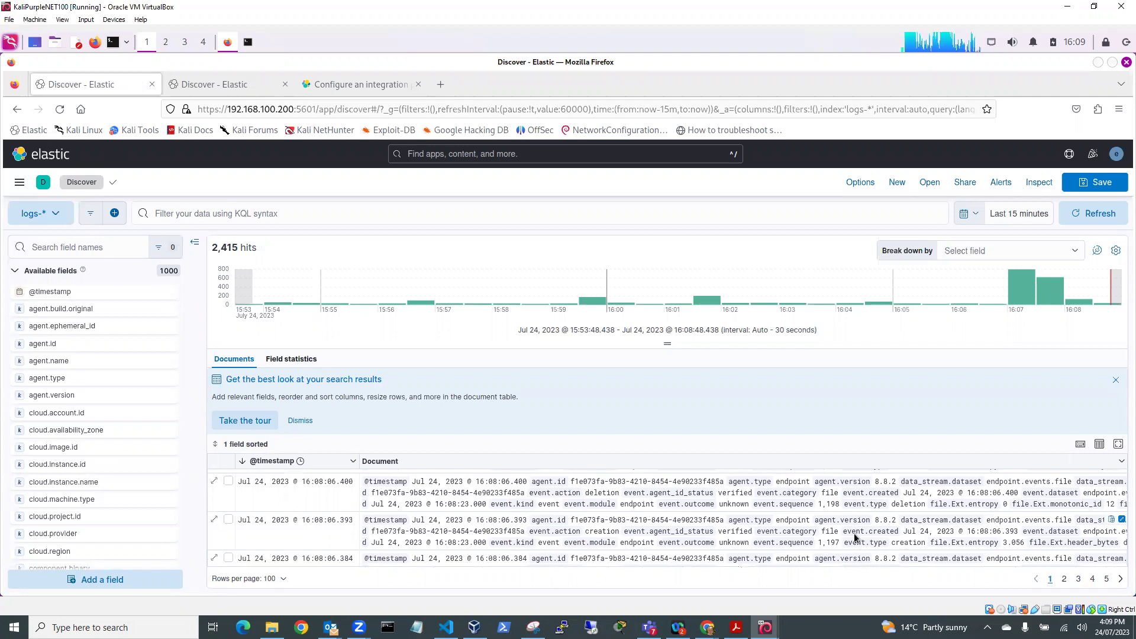
scroll(854, 537, "up", 2)
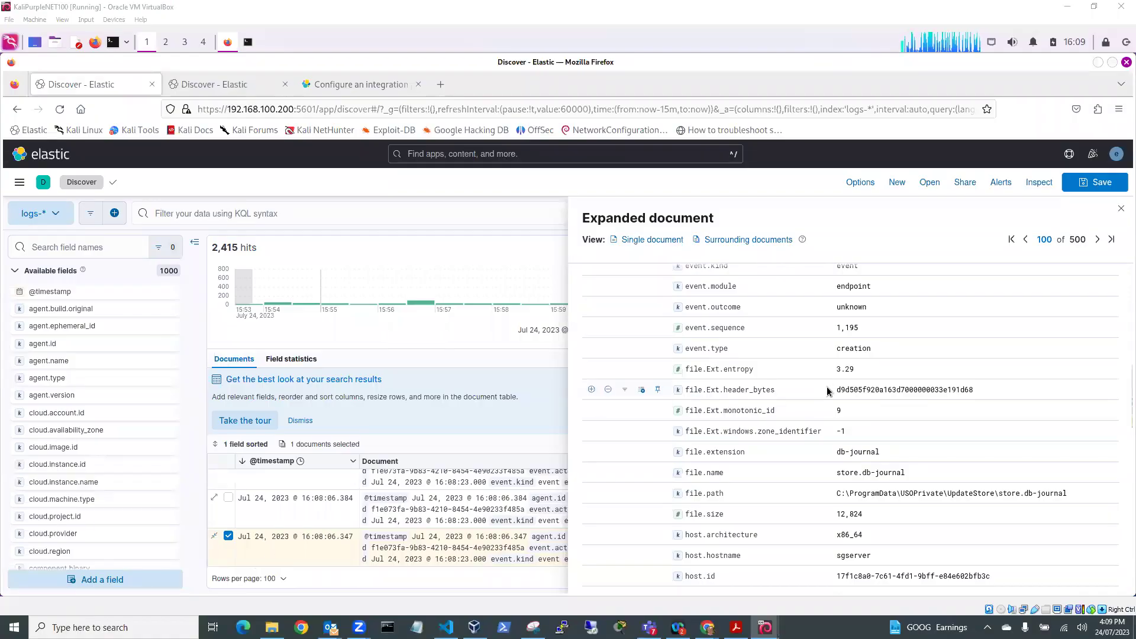
scroll(827, 387, "up", 10)
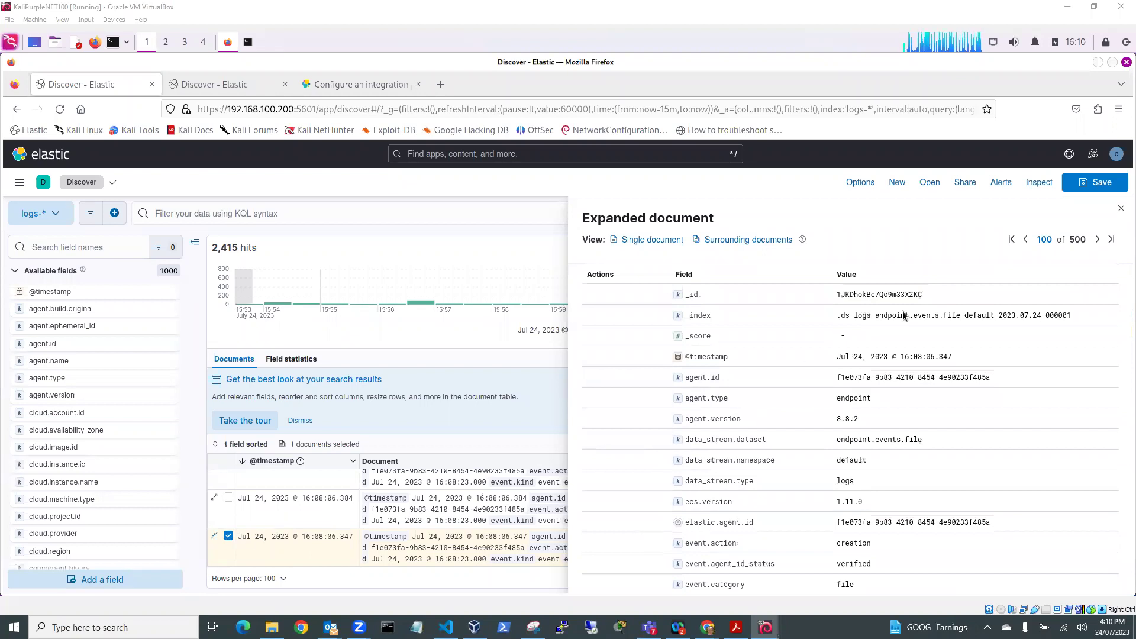
left_click(1121, 208)
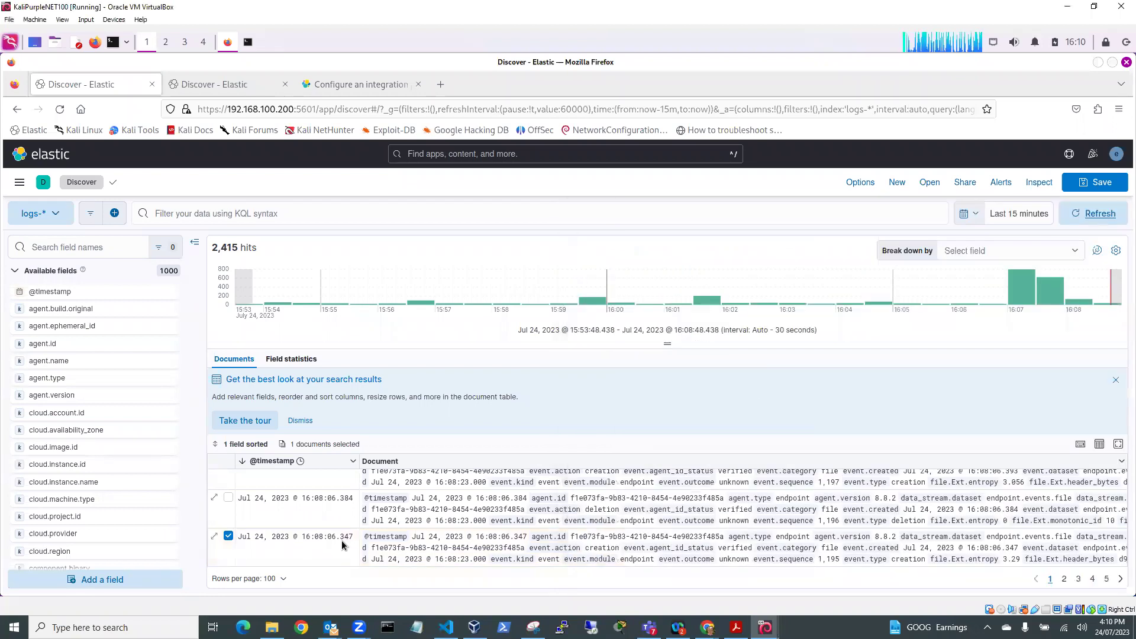
left_click(229, 536)
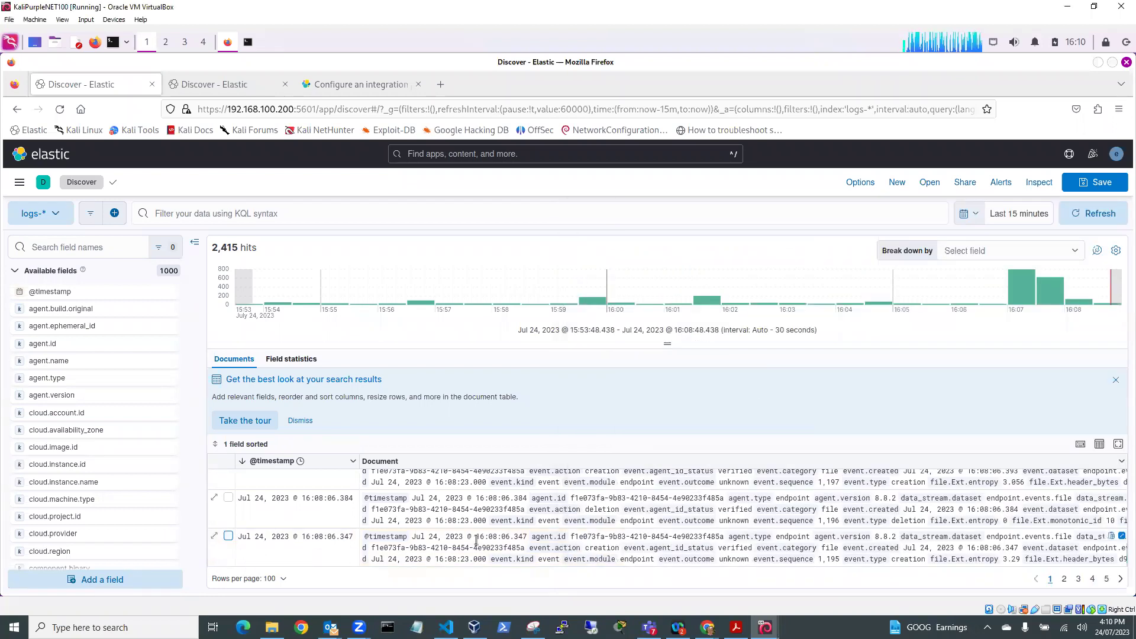
left_click(229, 537)
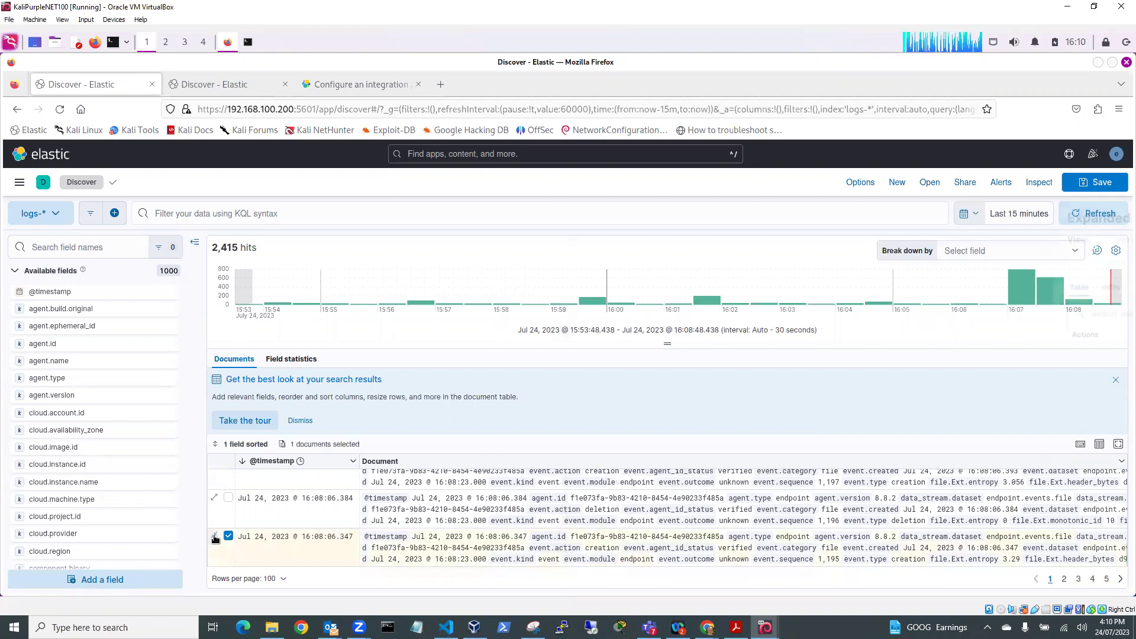
left_click(215, 539)
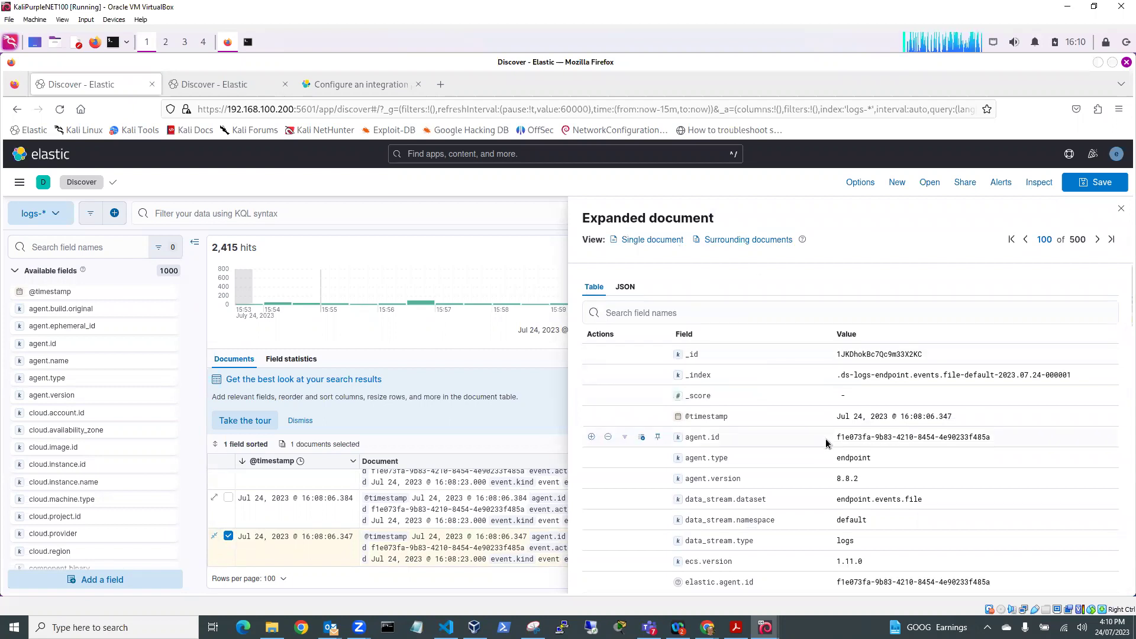
scroll(826, 442, "down", 3)
scroll(827, 443, "down", 1)
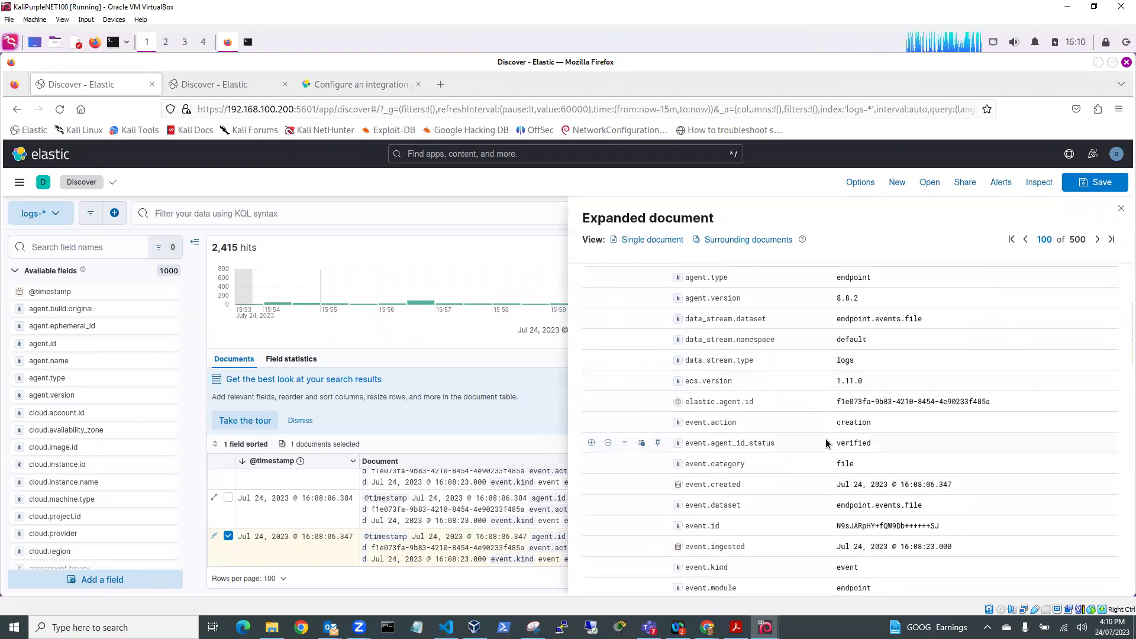
scroll(827, 443, "down", 1)
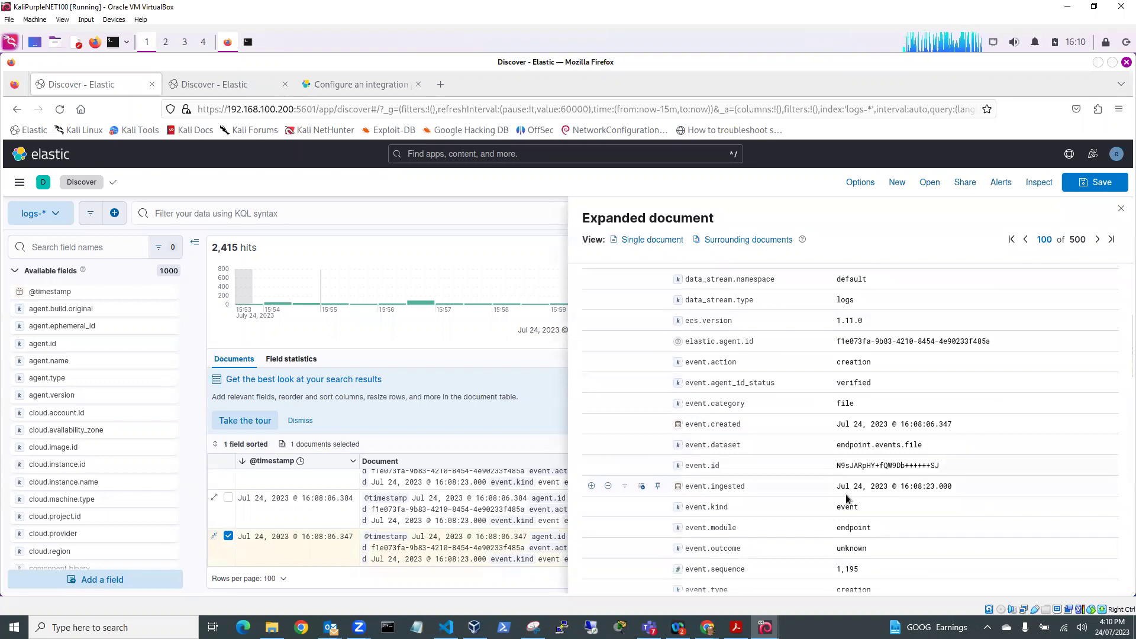
scroll(835, 512, "down", 1)
scroll(835, 512, "down", 2)
scroll(835, 512, "down", 1)
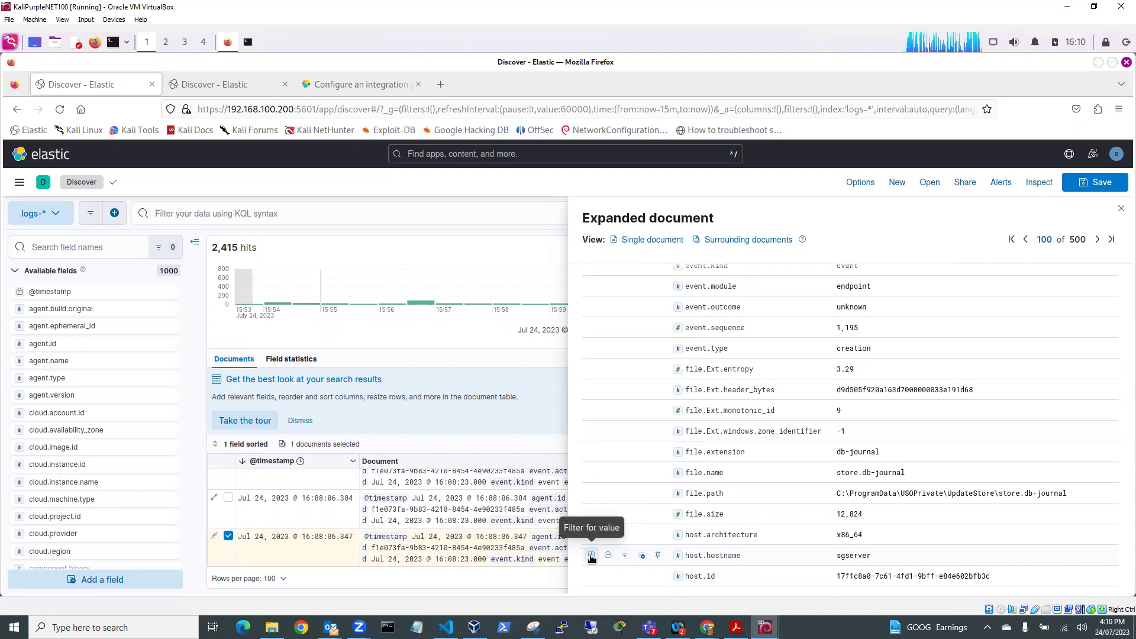
Filter Discover for host.hostname: sgserver from the expanded document's field list.
left_click(591, 555)
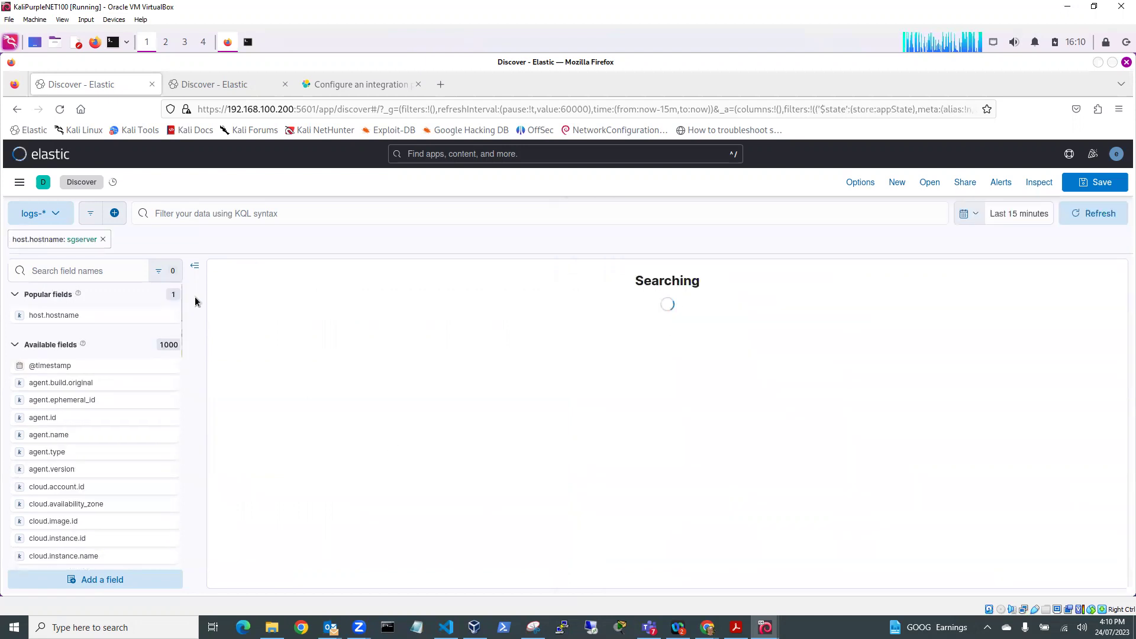